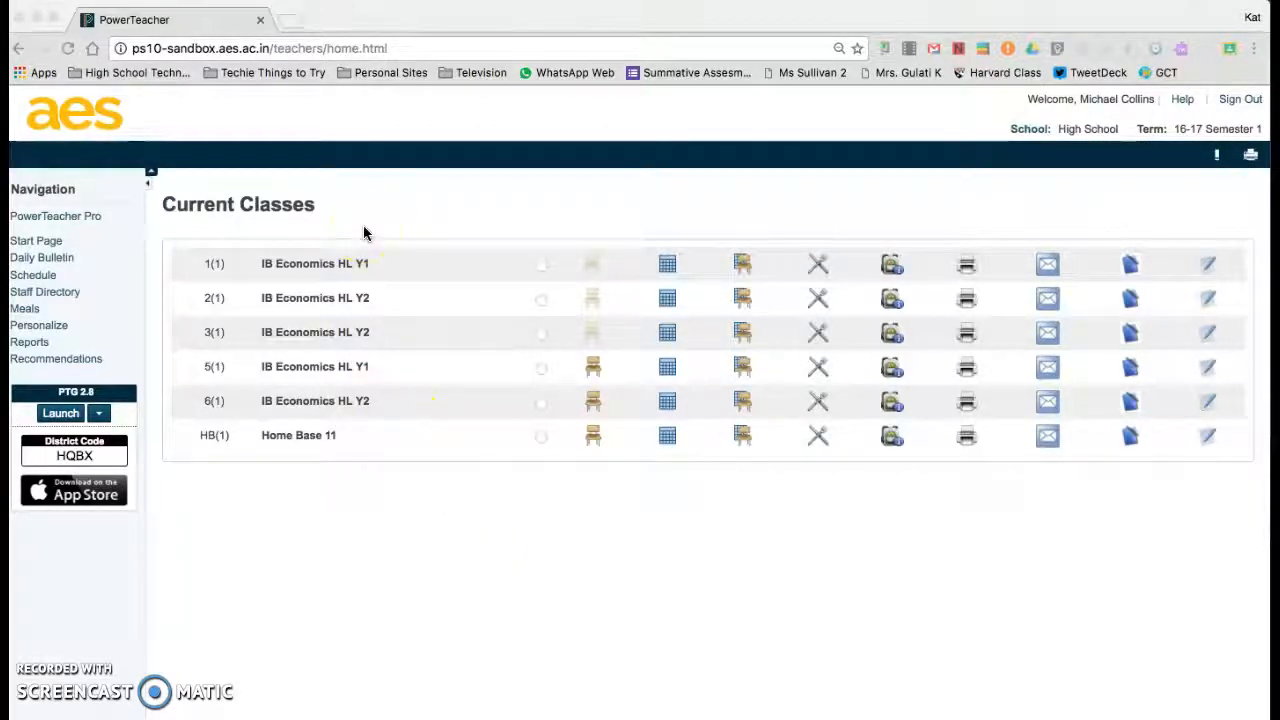
Open PowerTeacher Pro and start a new assignment for the 1(1) IB Economics HL Y1 class.
click(89, 218)
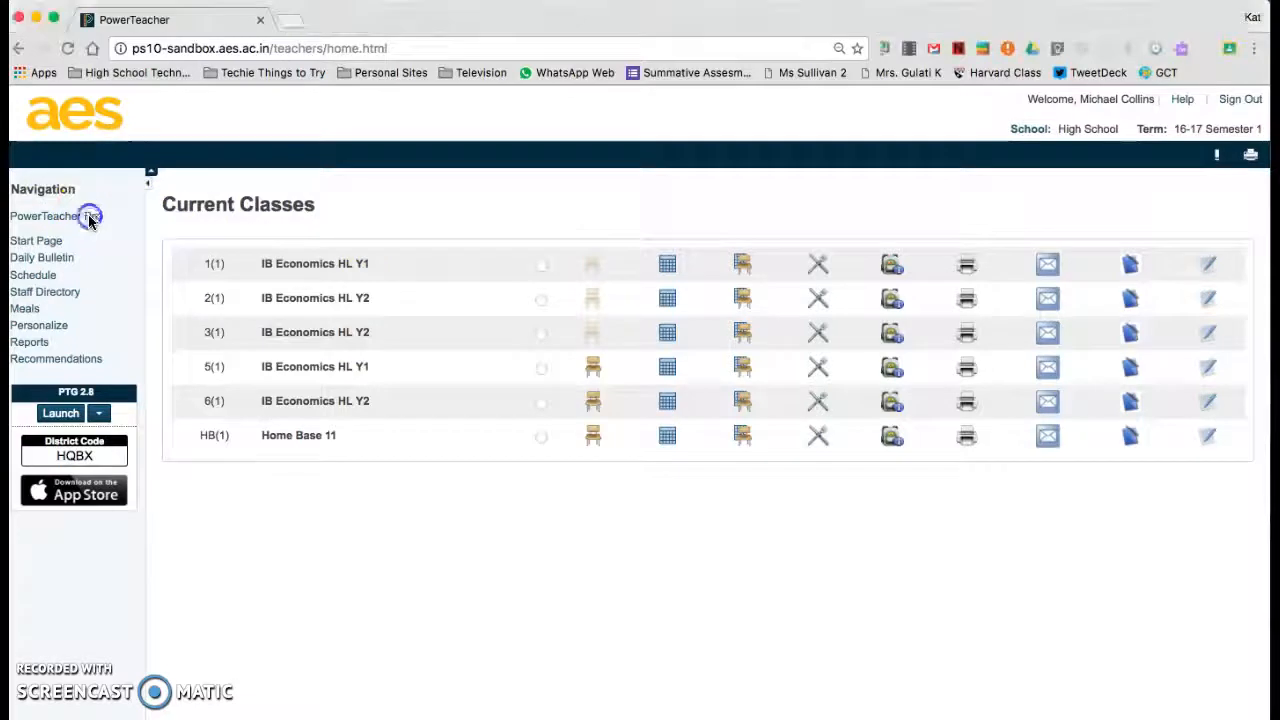
click(78, 219)
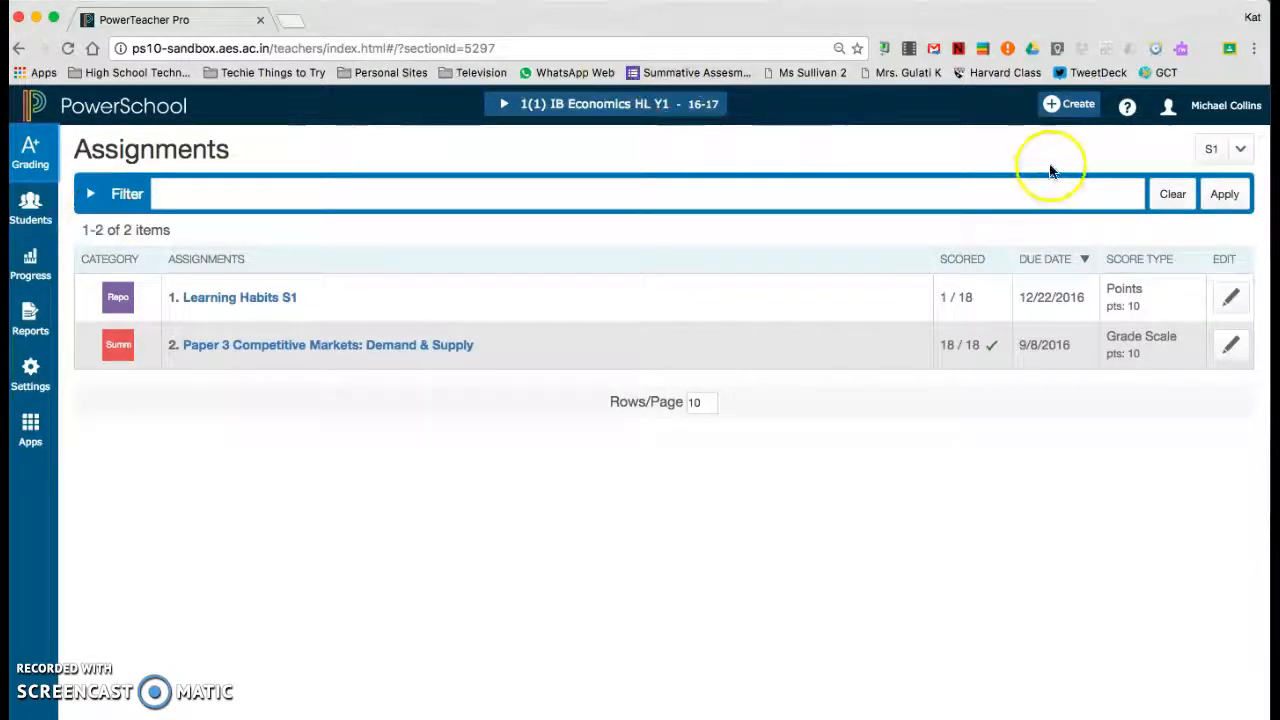
click(1068, 112)
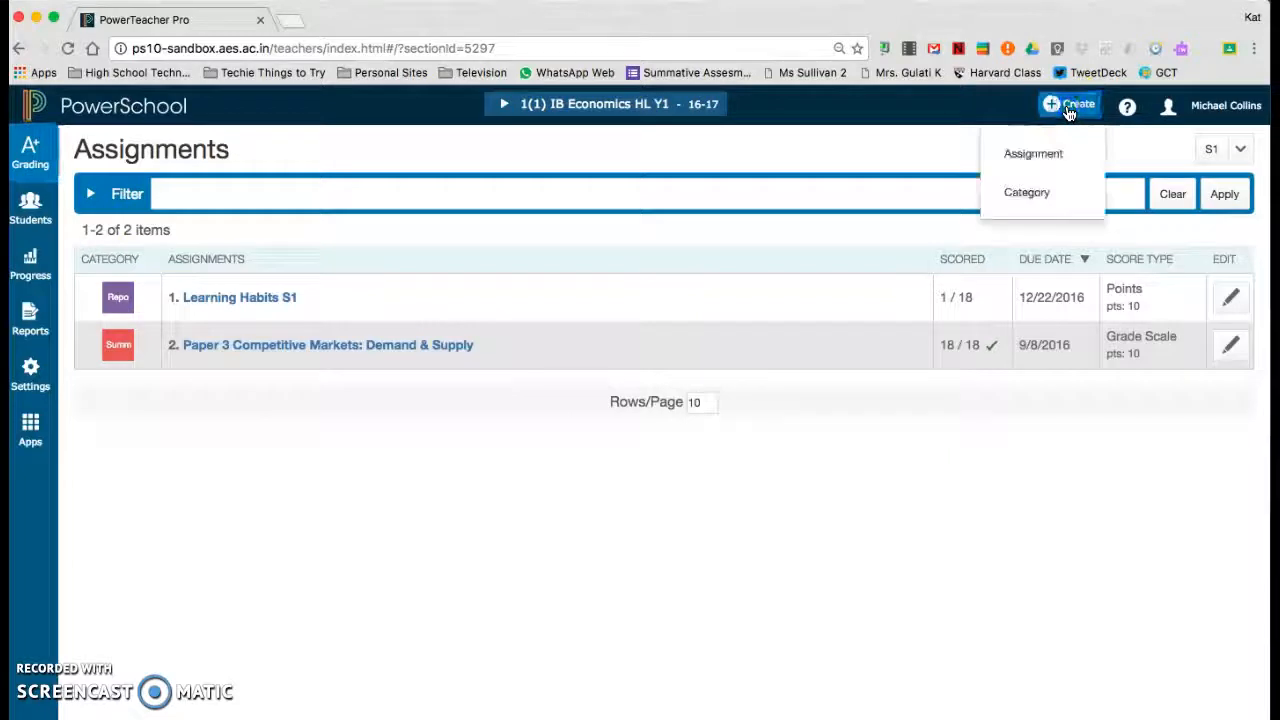
click(1051, 157)
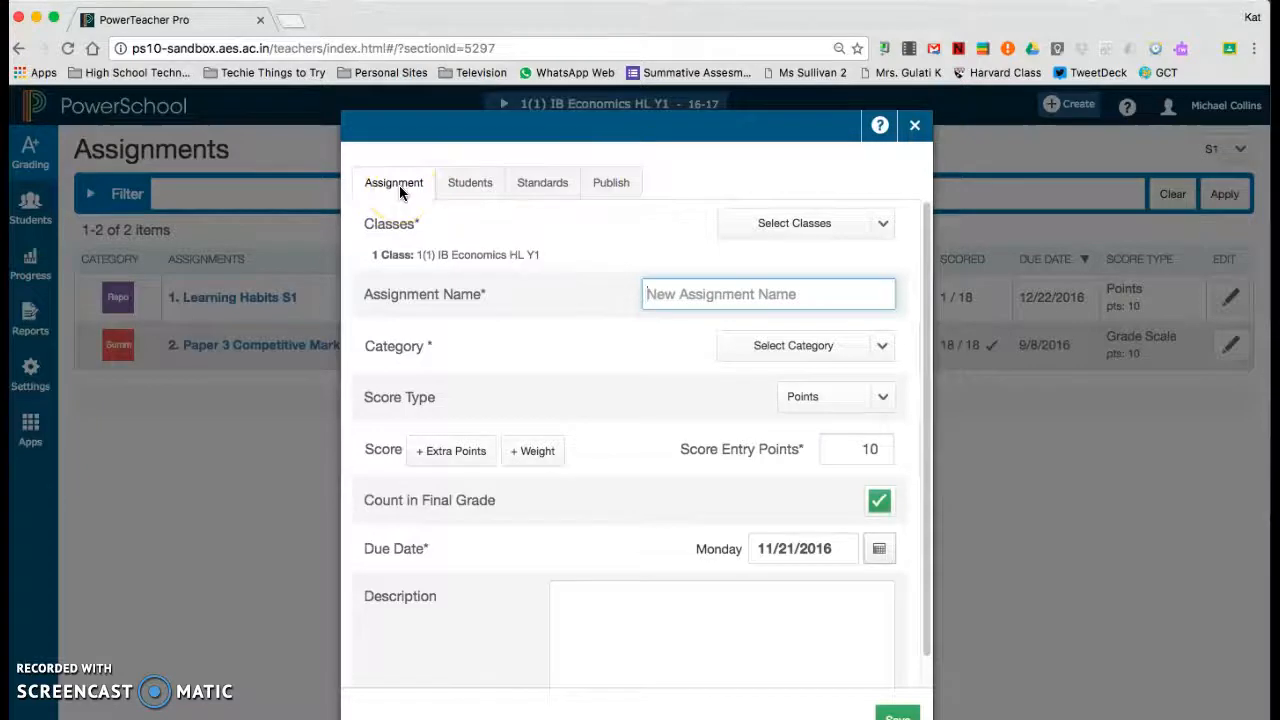
Add all the other classes to the assignment except HB(1) Home Base 11.
click(884, 226)
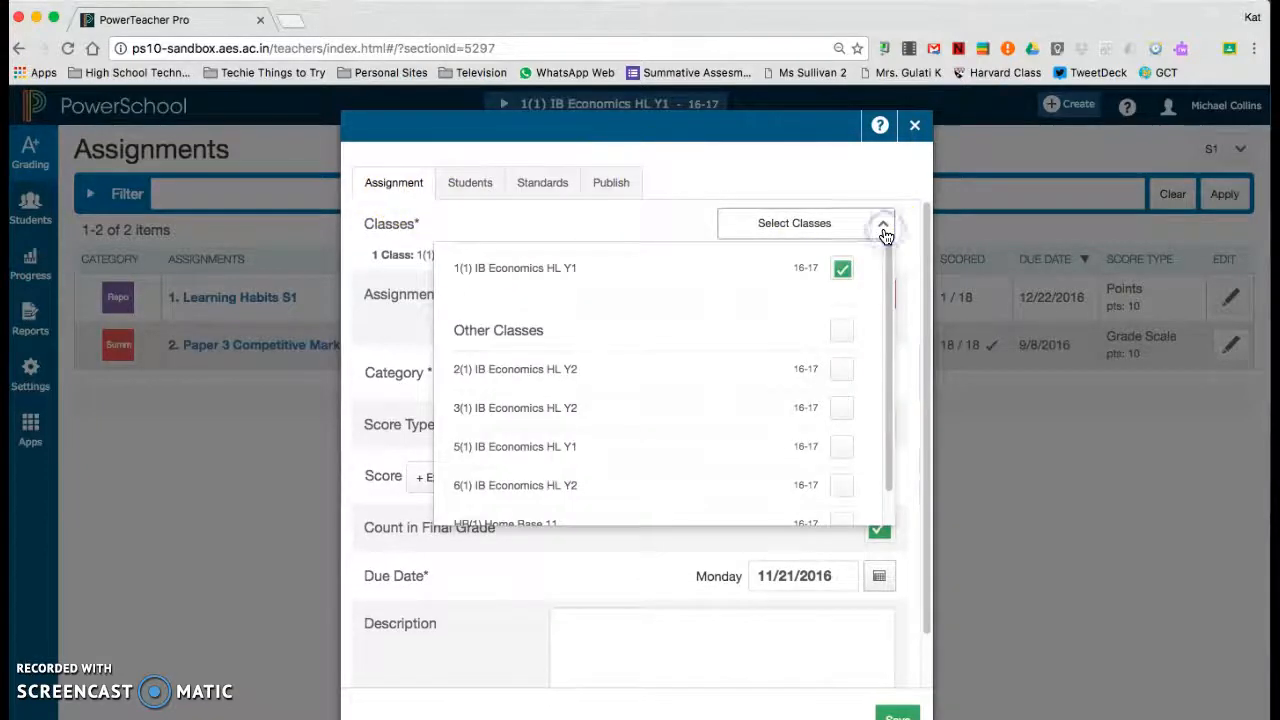
click(841, 331)
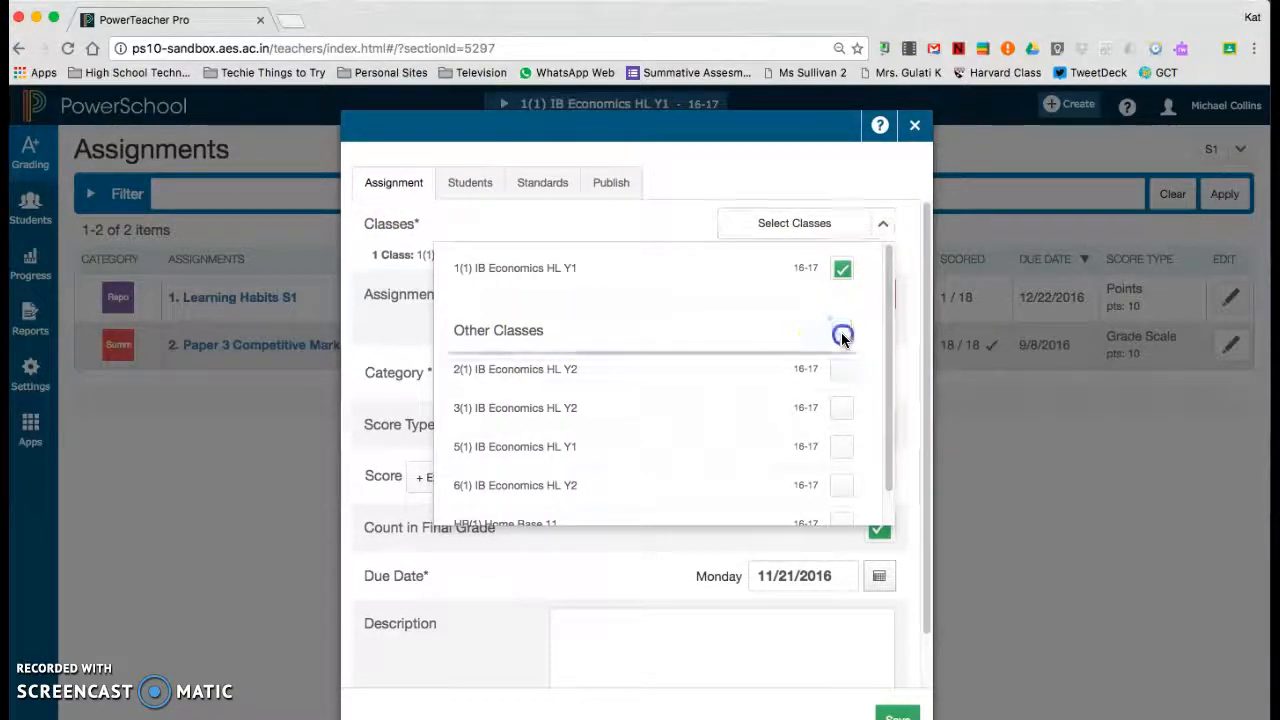
scroll(702, 380, down, 5)
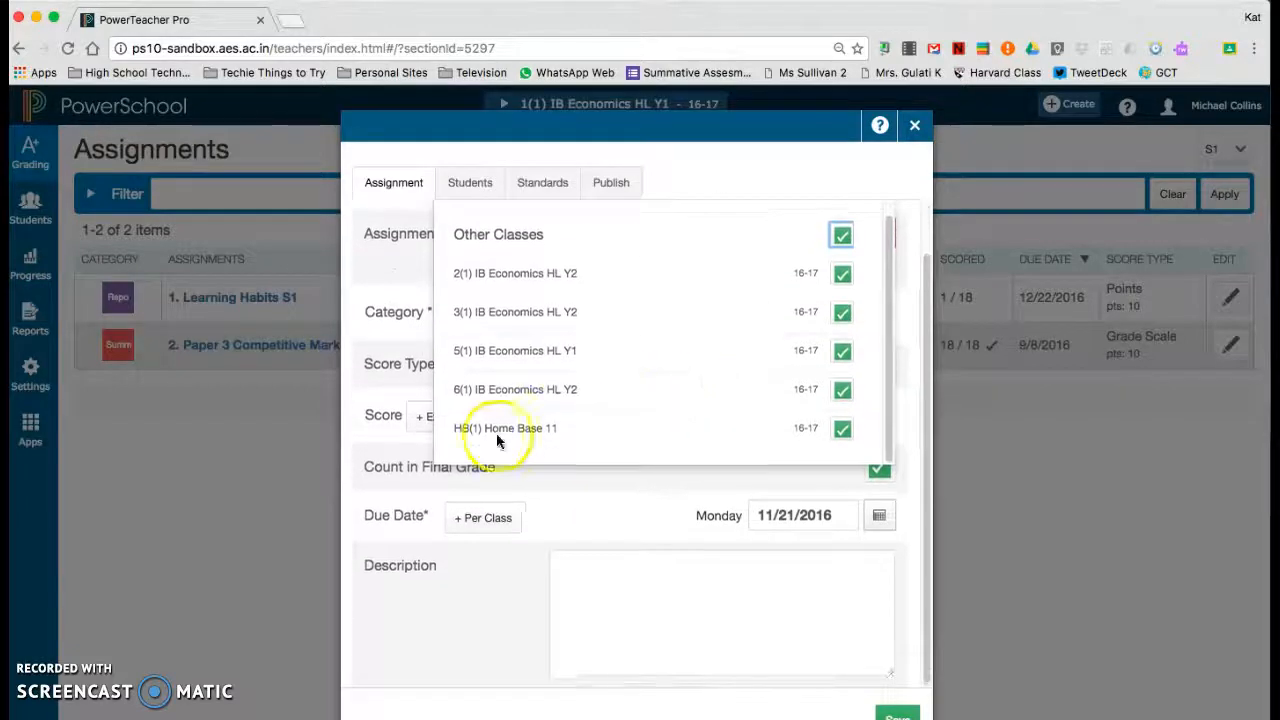
click(843, 429)
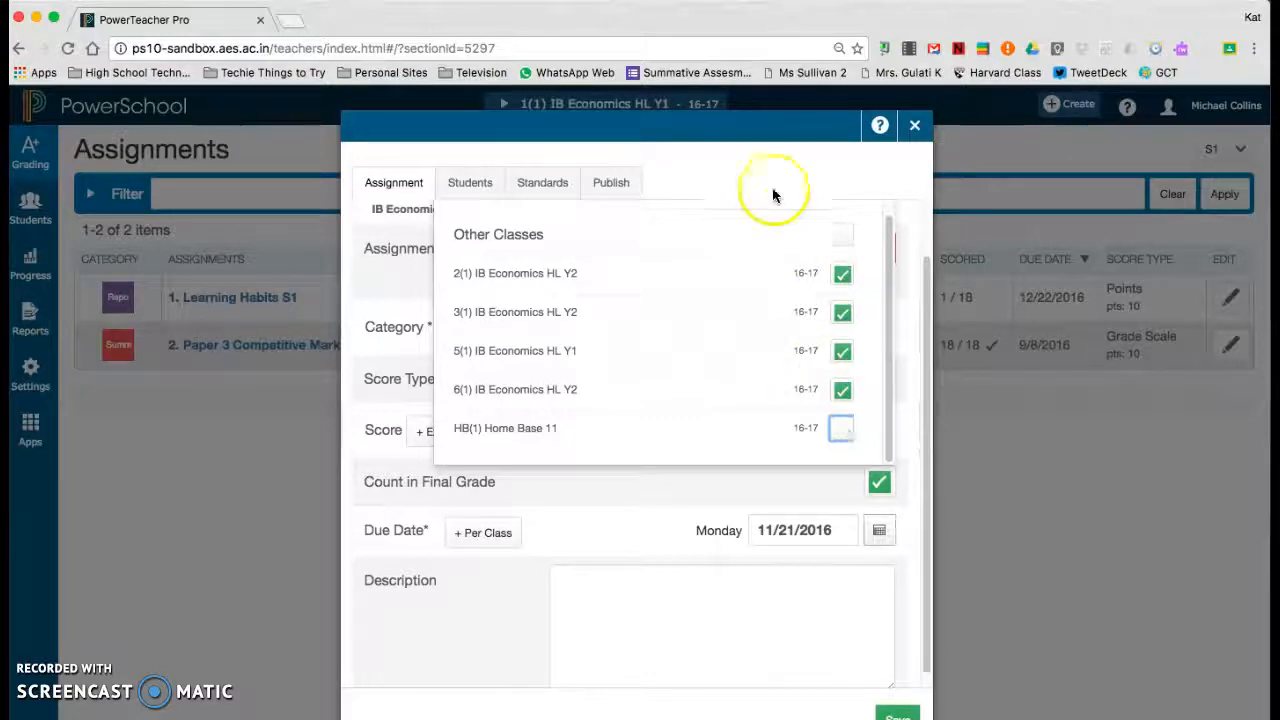
drag(886, 263, 886, 210)
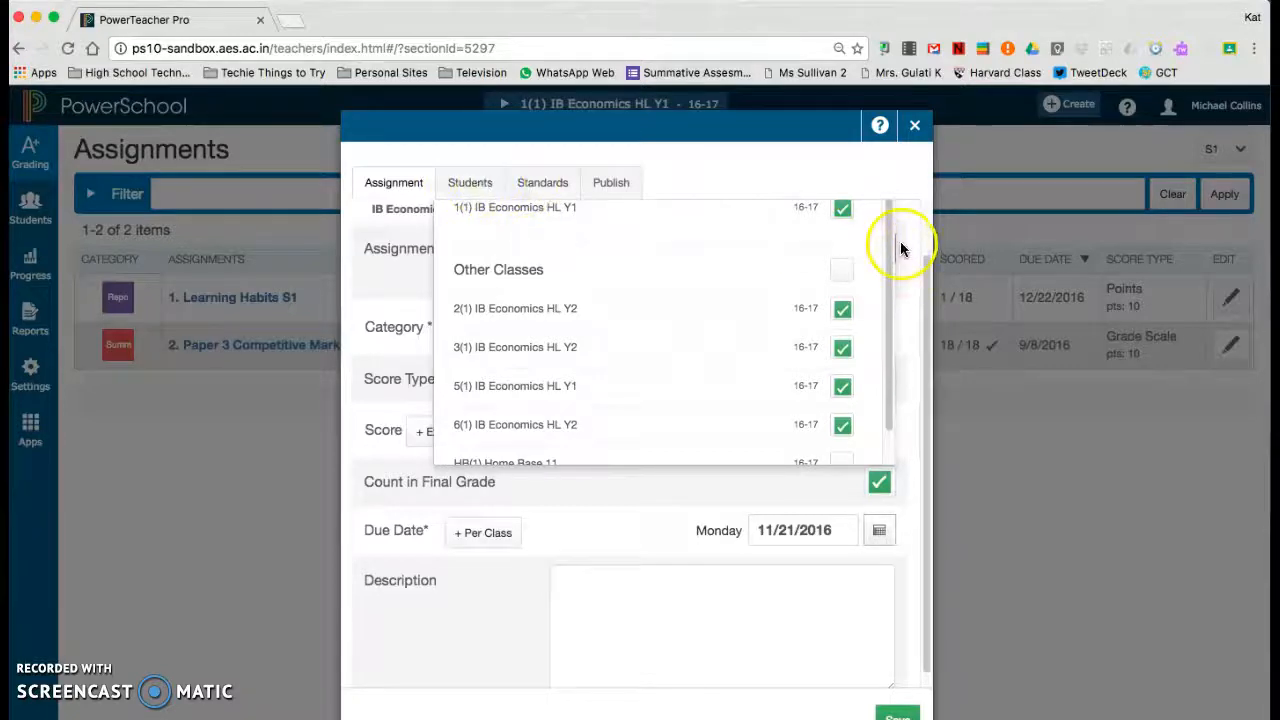
click(356, 266)
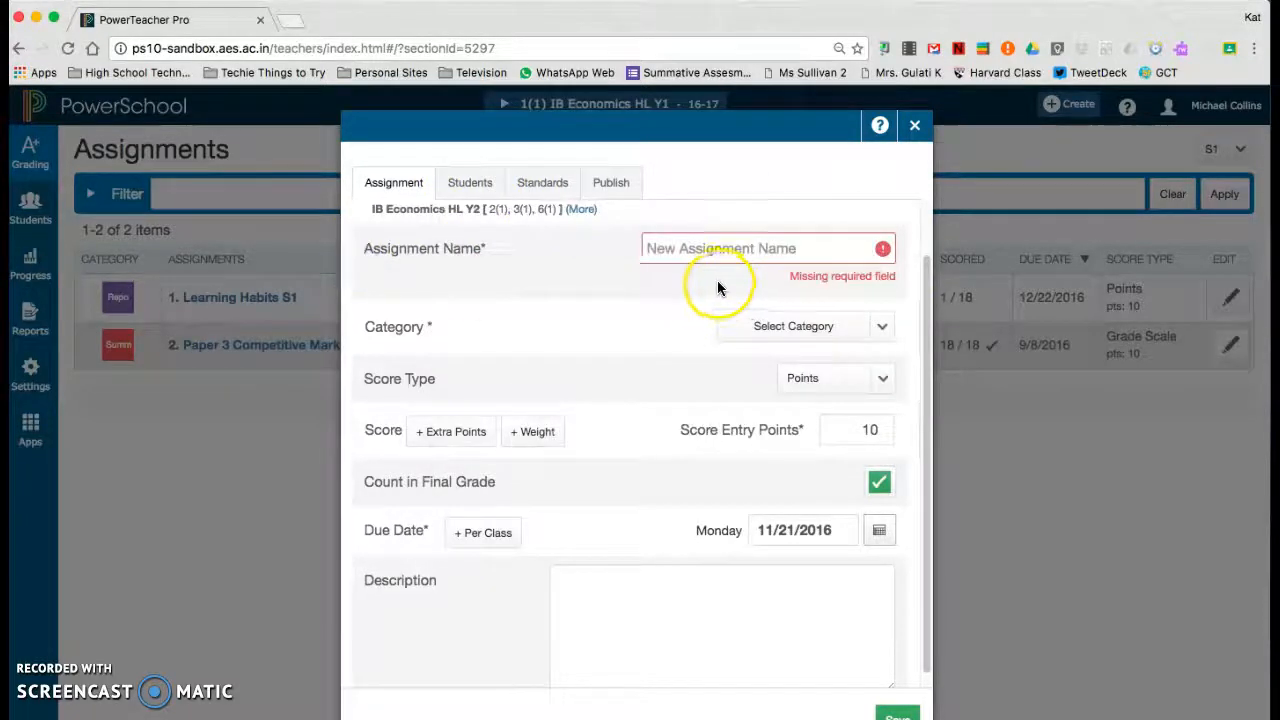
Name the assignment "Learning Habits S1" and set its category to Report Card.
click(688, 248)
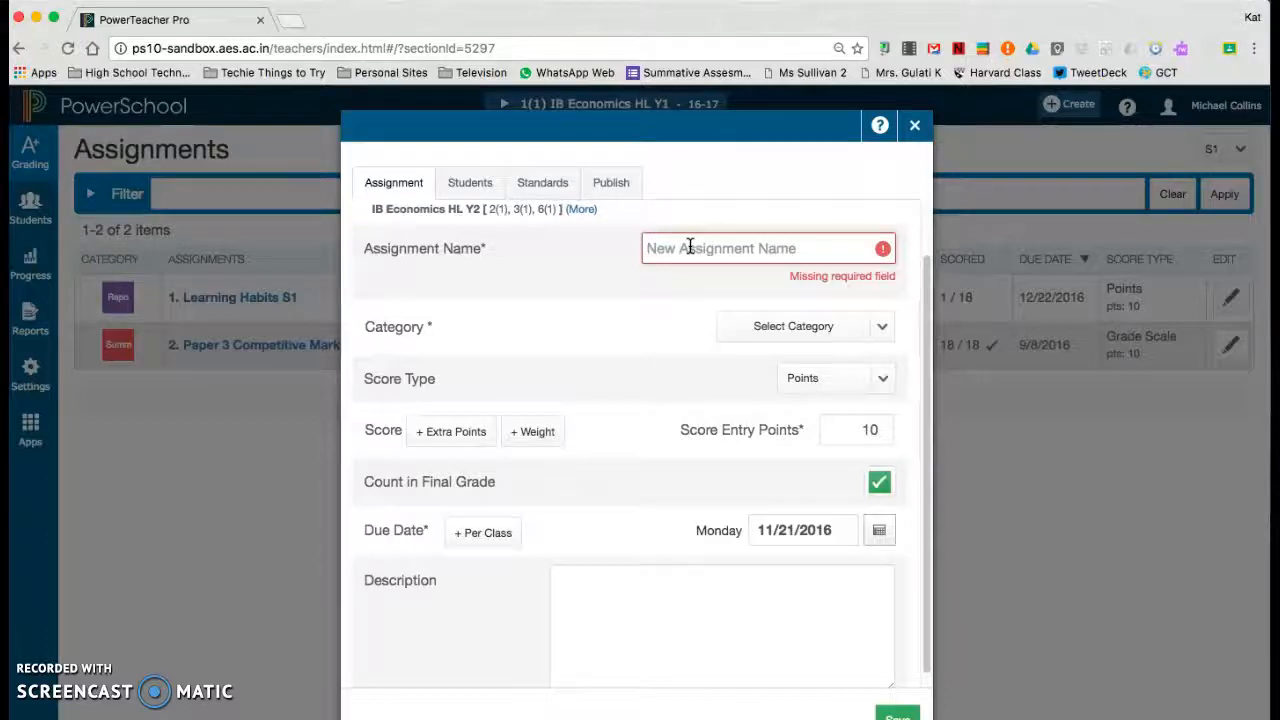
click(690, 247)
text(Learning )
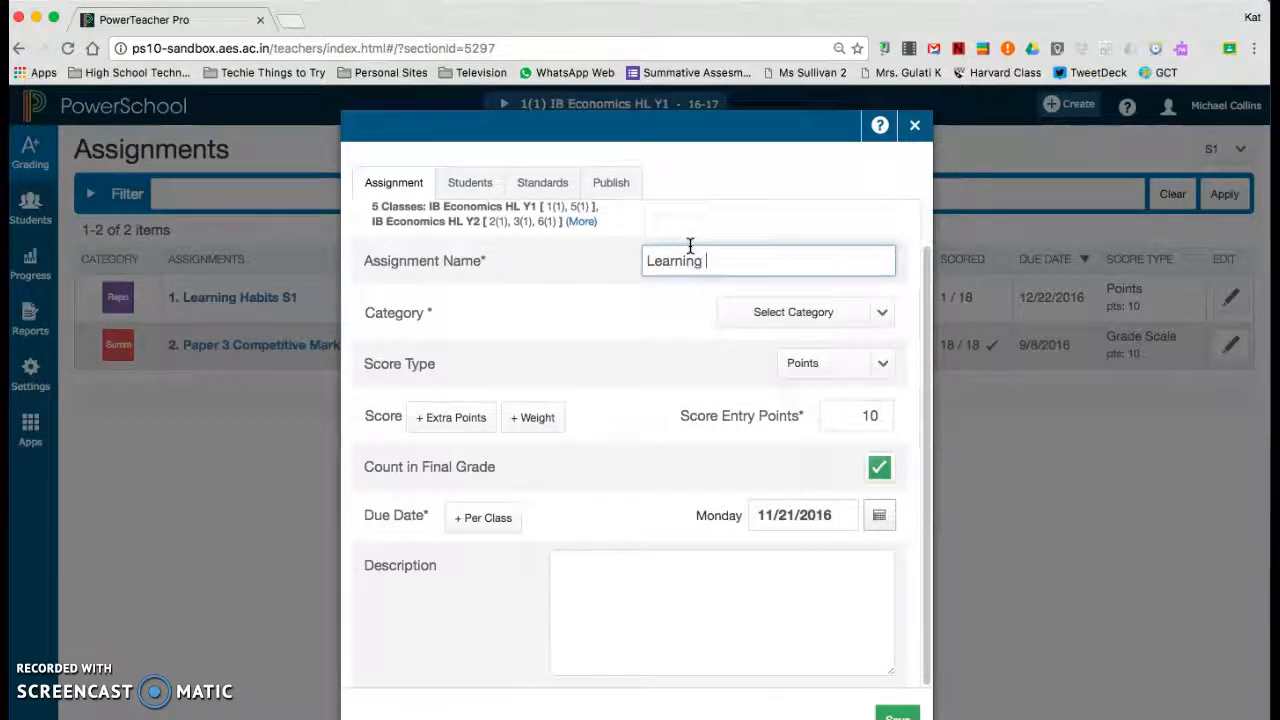
text(Habits)
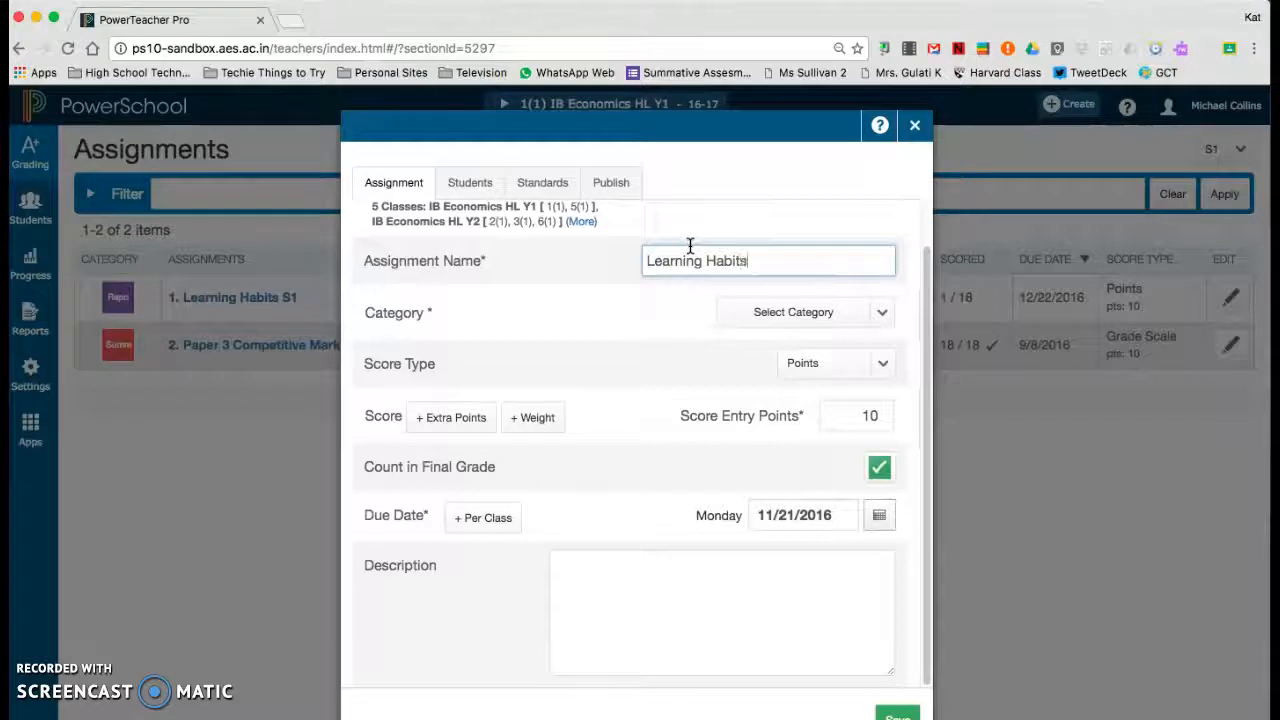
text( S1)
click(872, 314)
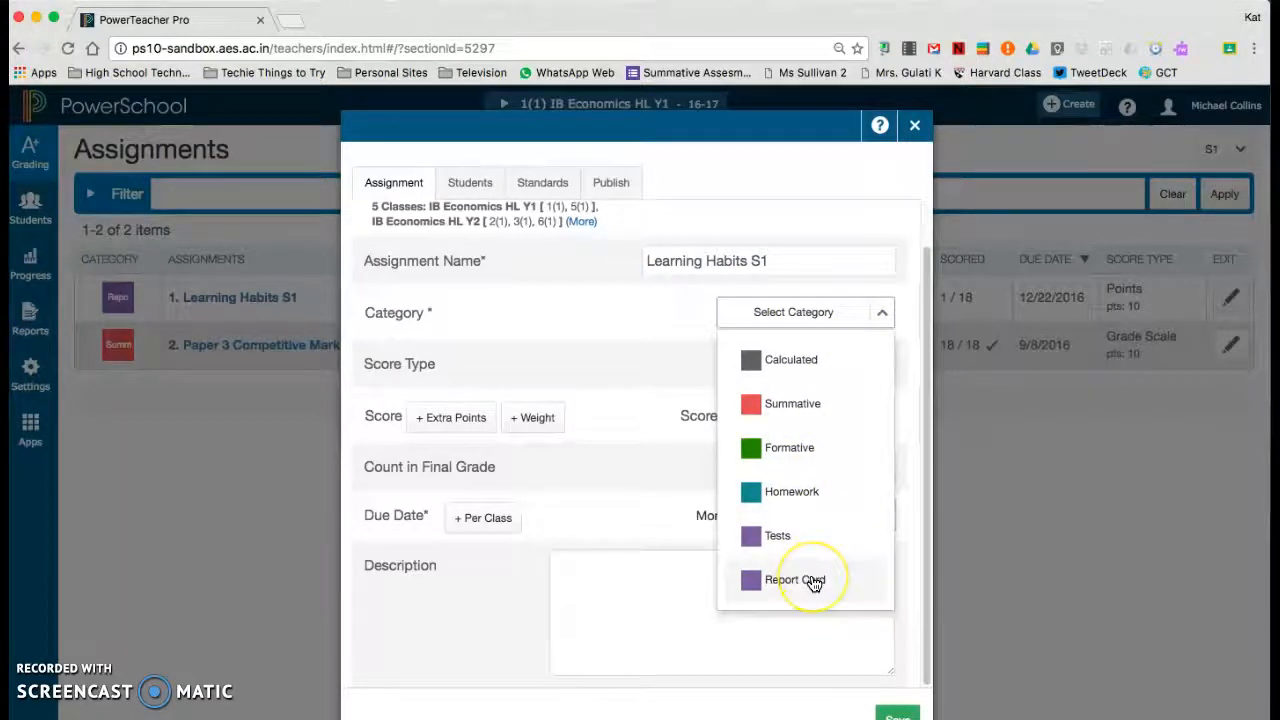
click(814, 581)
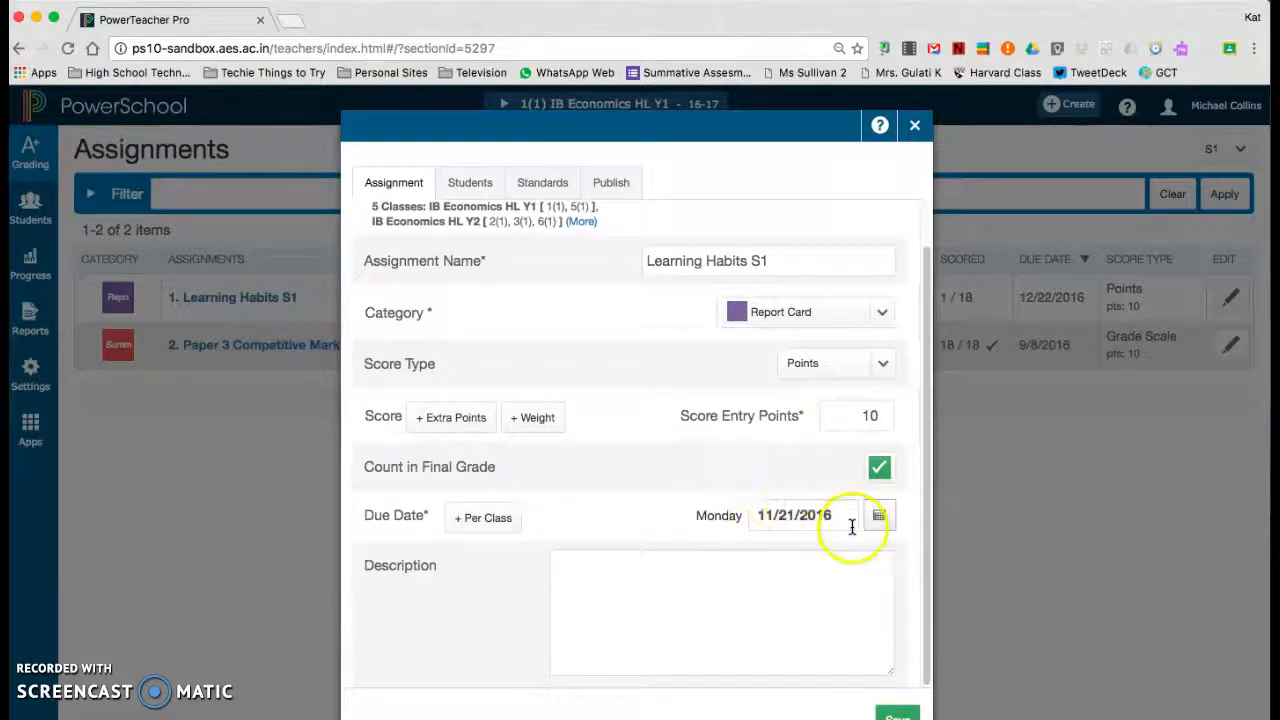
Set the assignment's due date to 12/21/2016.
click(880, 517)
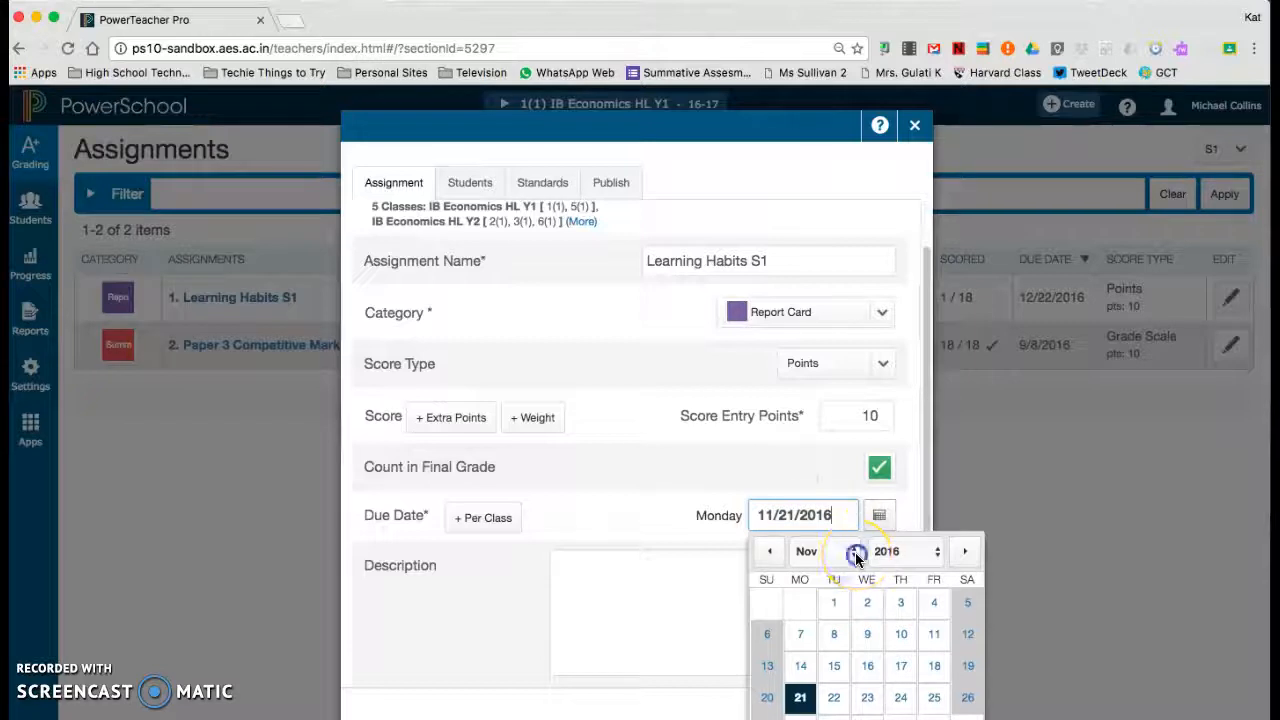
click(856, 551)
click(828, 565)
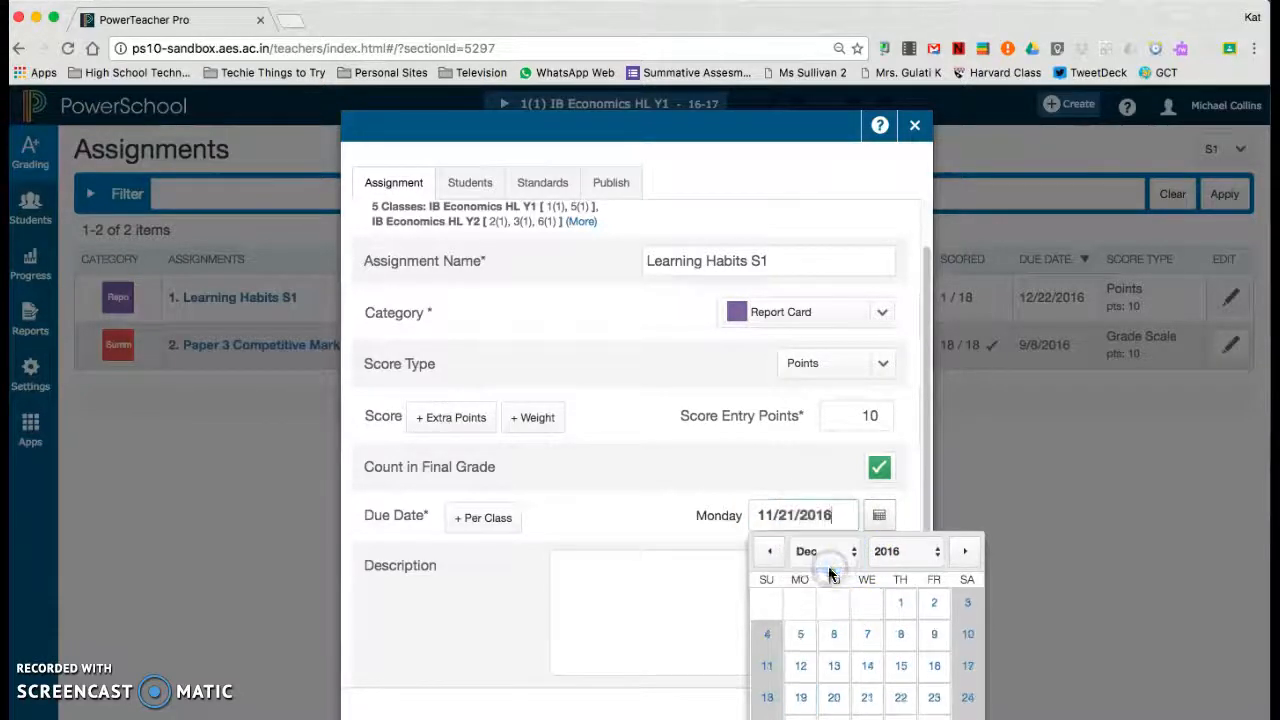
click(867, 699)
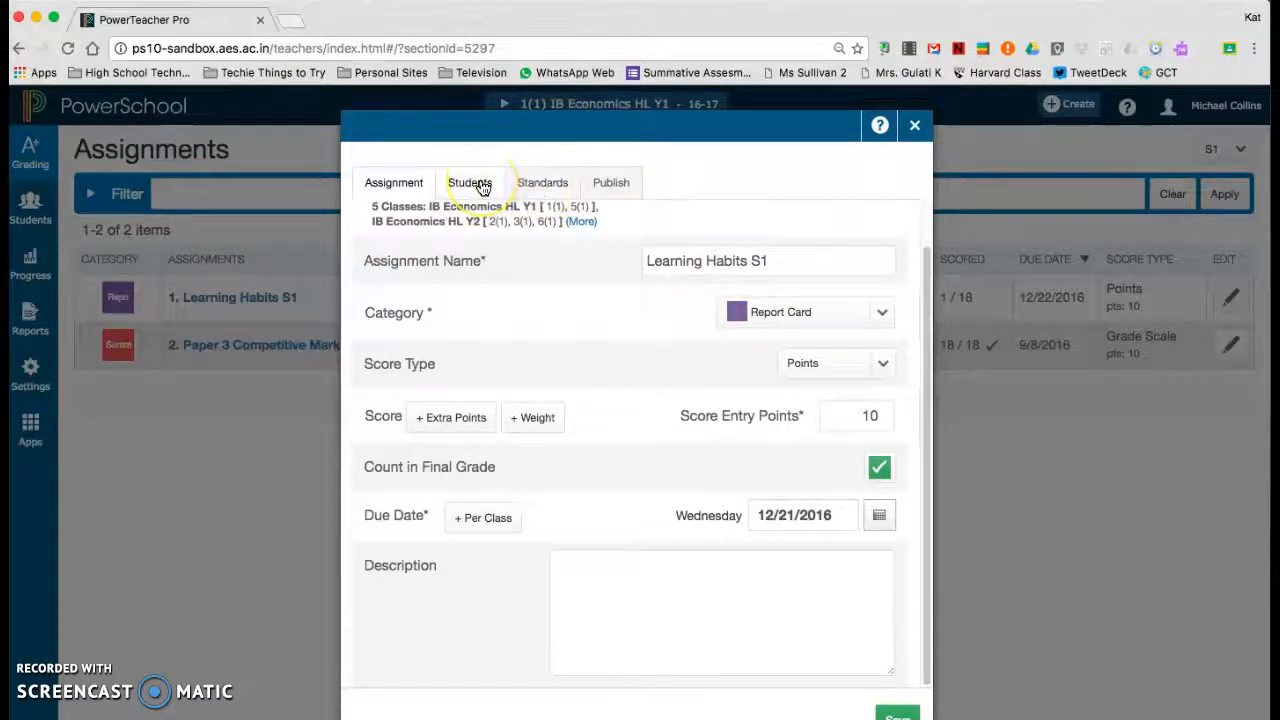
Attach the Interpersonal Skills, Self-Management and Learning Drive standards to the assignment.
click(541, 184)
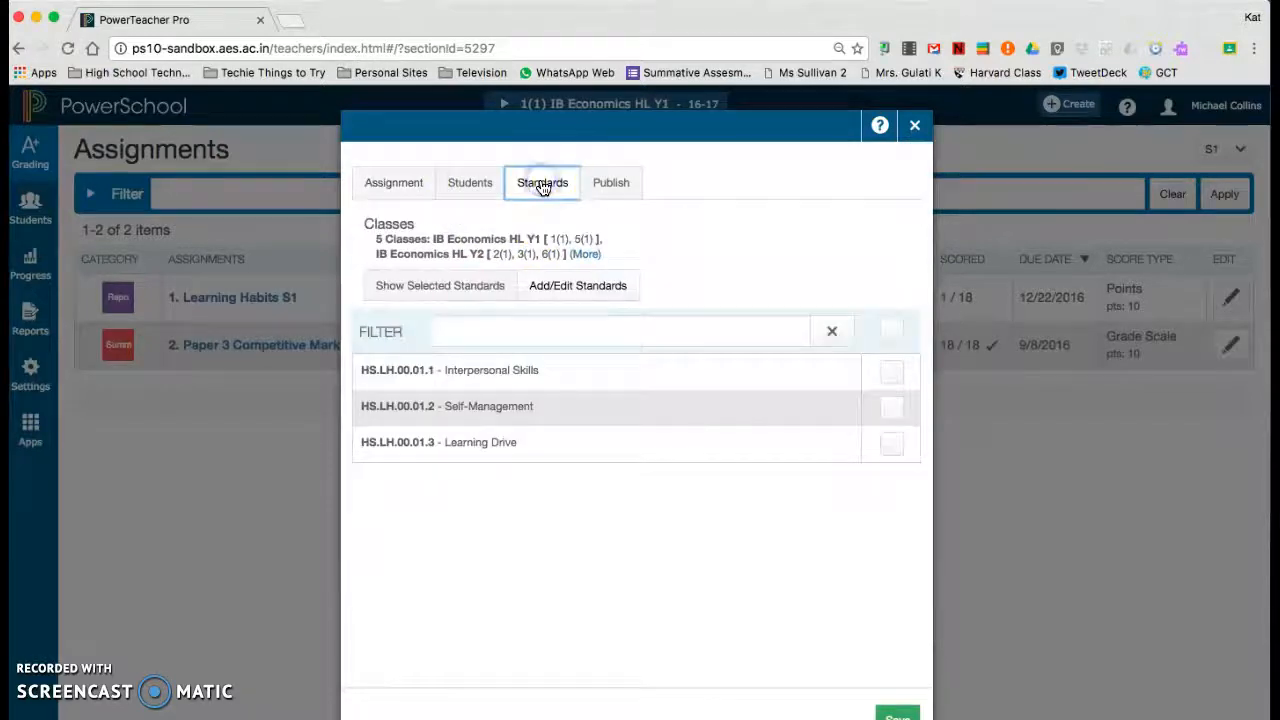
click(580, 287)
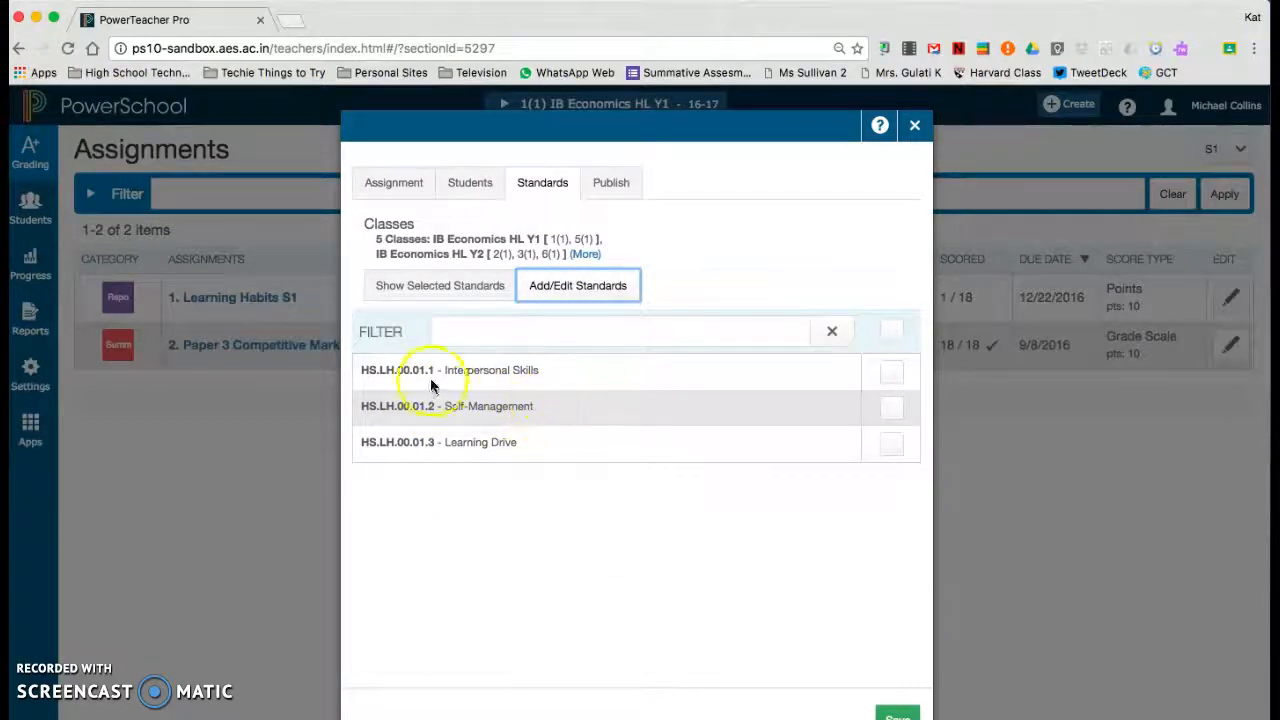
click(891, 374)
click(892, 412)
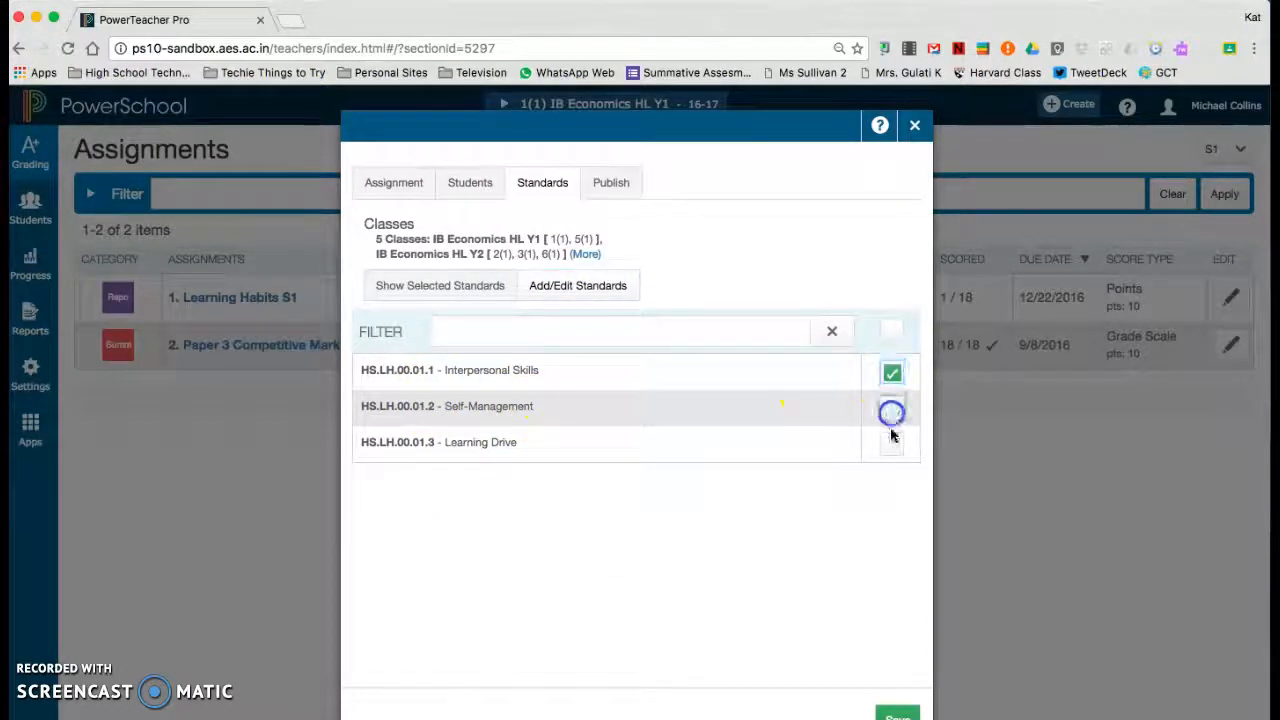
click(891, 447)
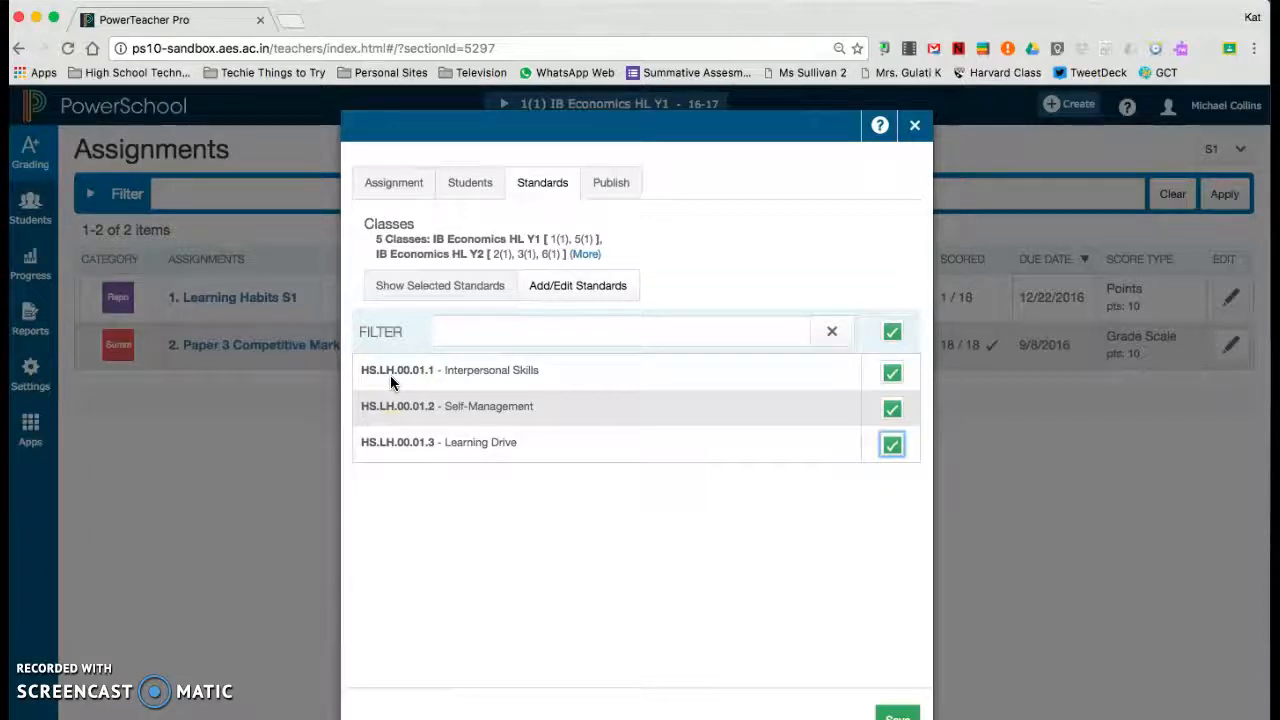
Set the assignment to never publish, then save it and close the assignment window.
click(612, 186)
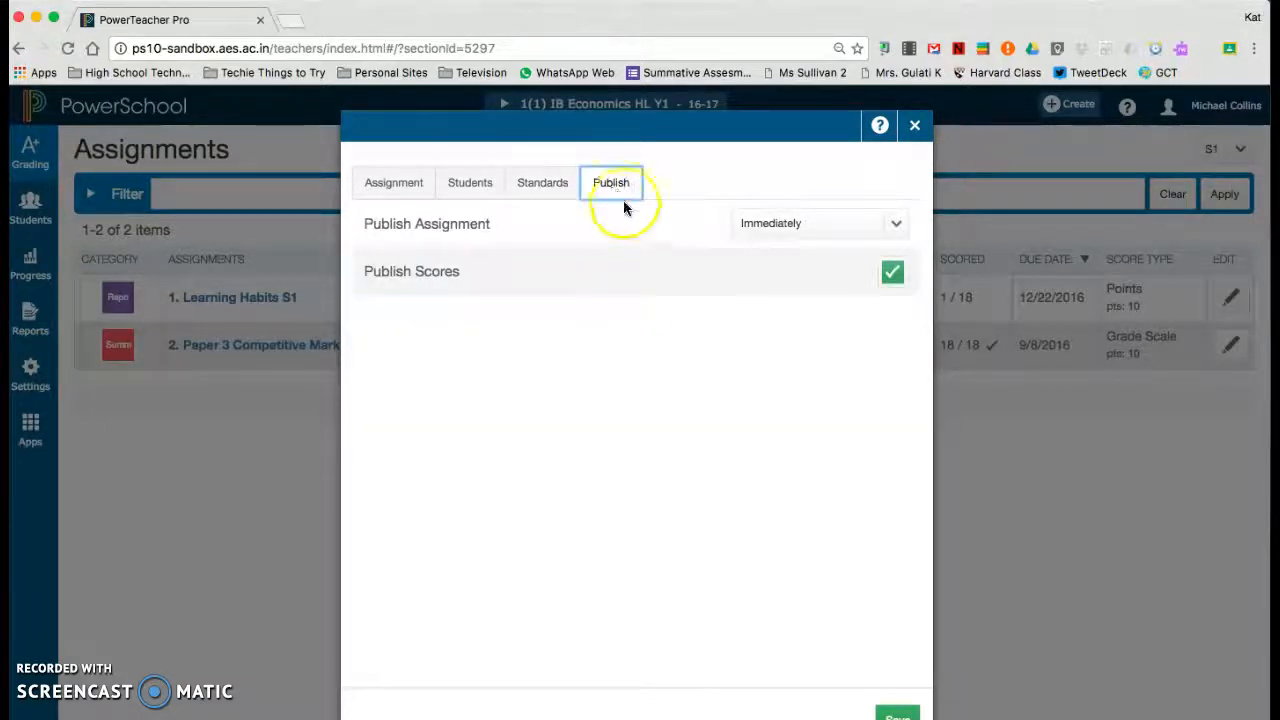
click(792, 232)
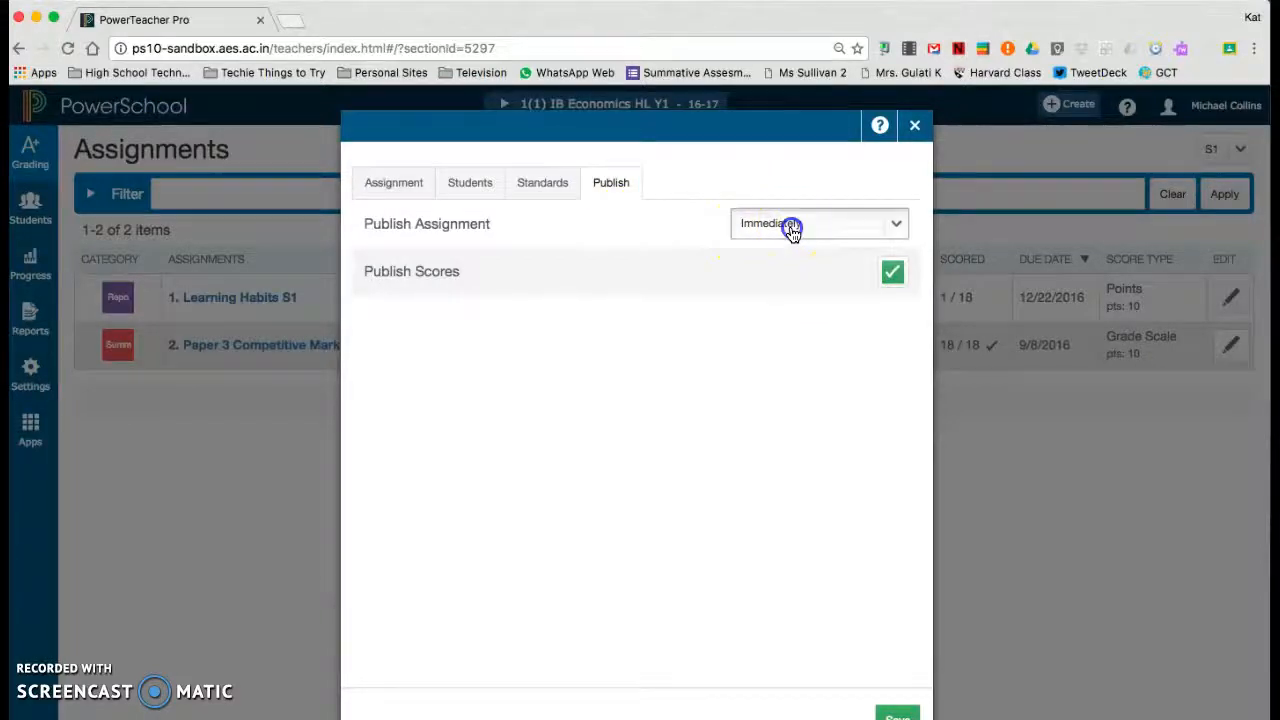
click(792, 433)
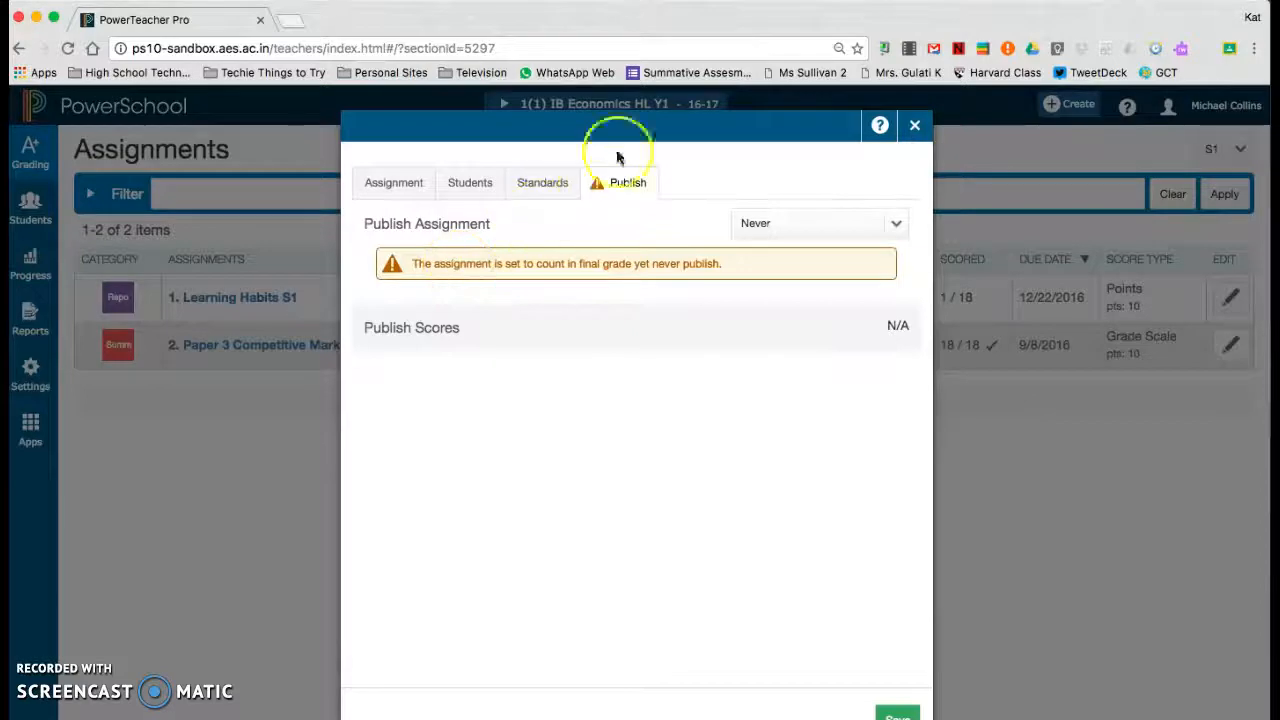
click(633, 114)
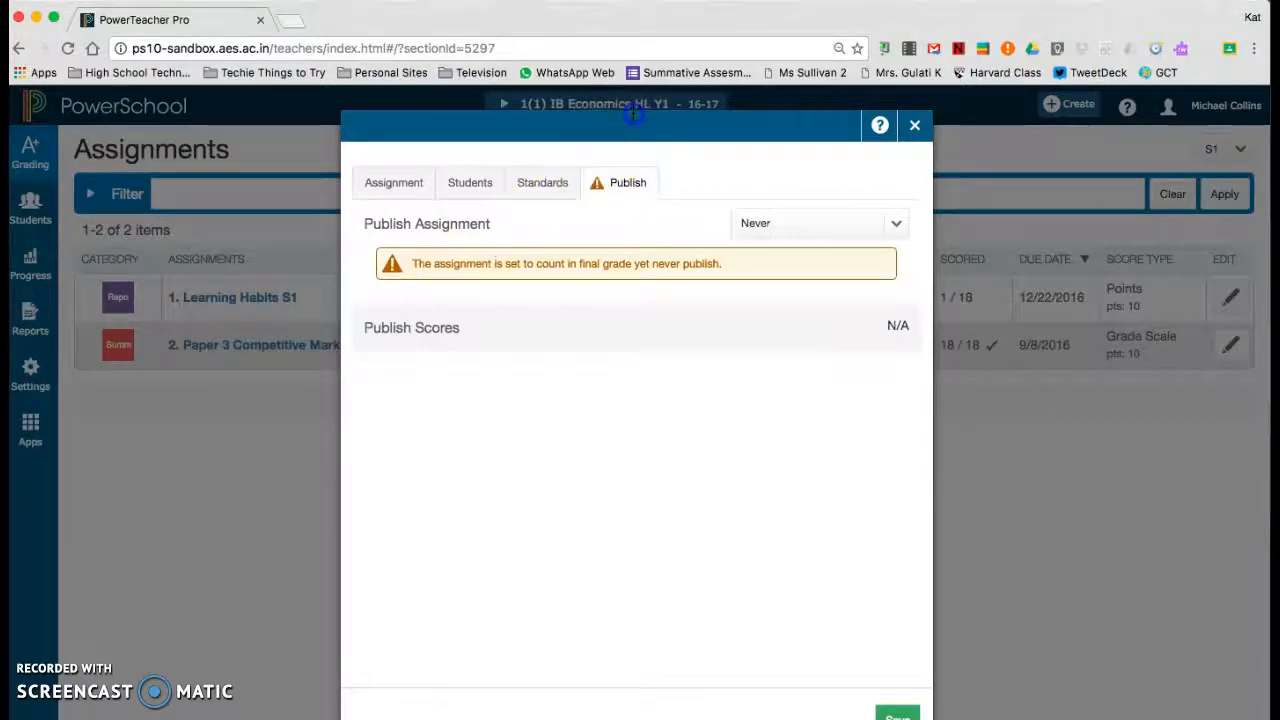
click(900, 713)
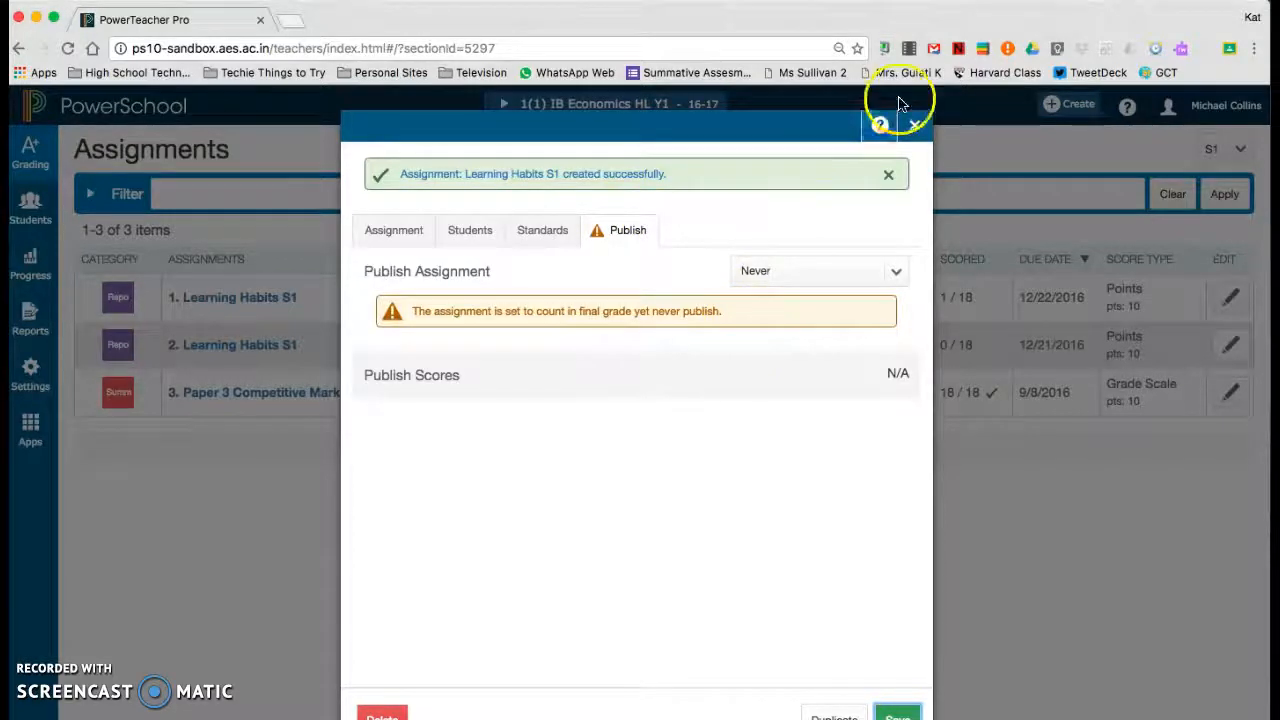
click(913, 129)
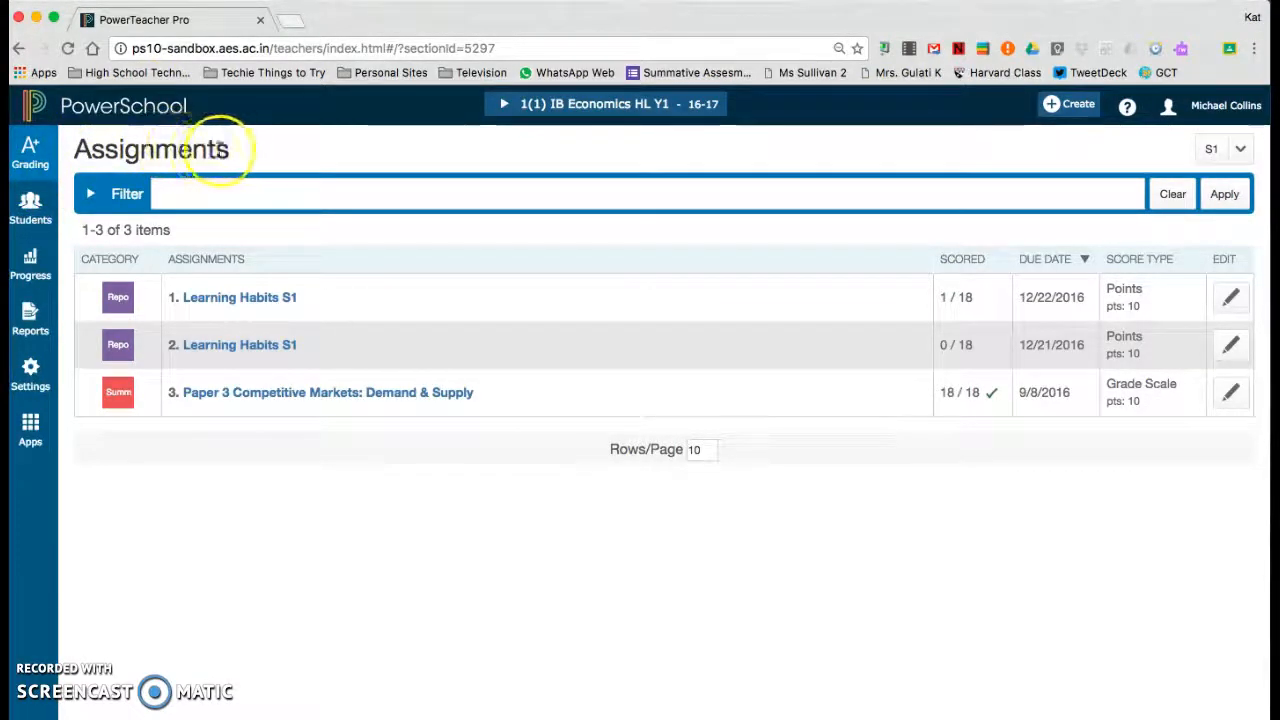
In the Learning Habits S1 assignment due 12/21/2016, score the first student ES on all three learning habits standards.
click(255, 352)
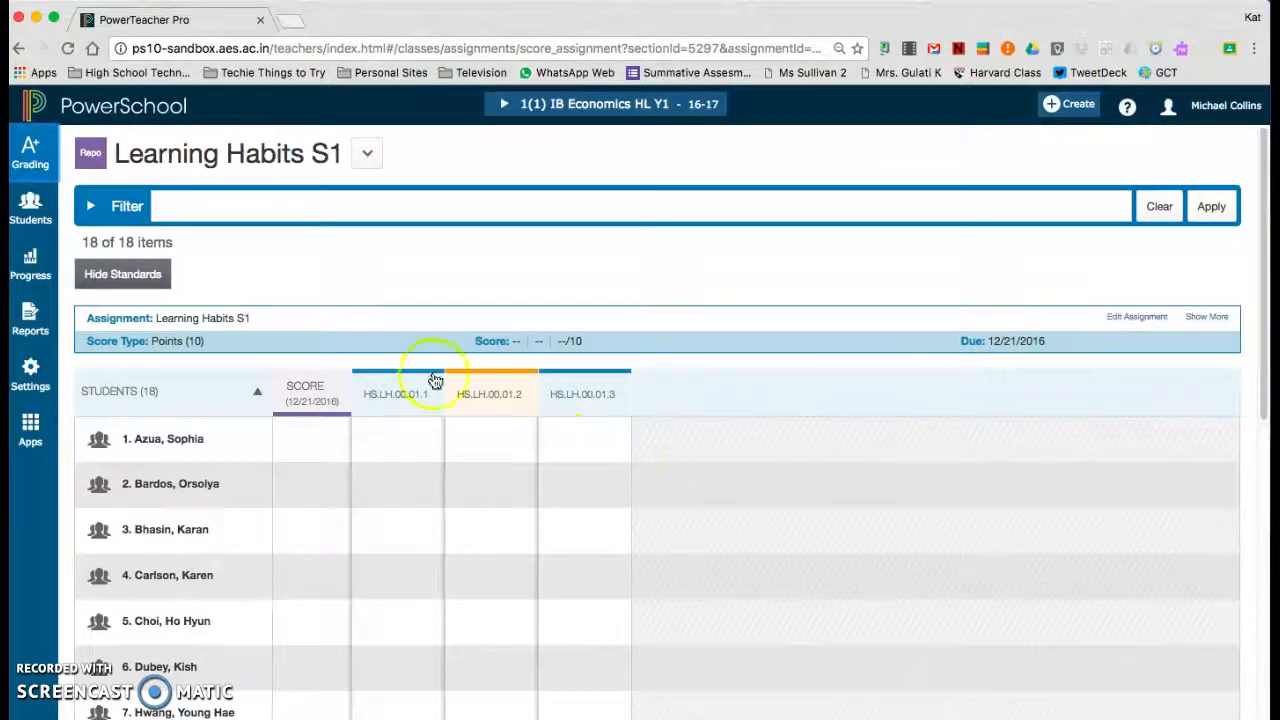
click(394, 444)
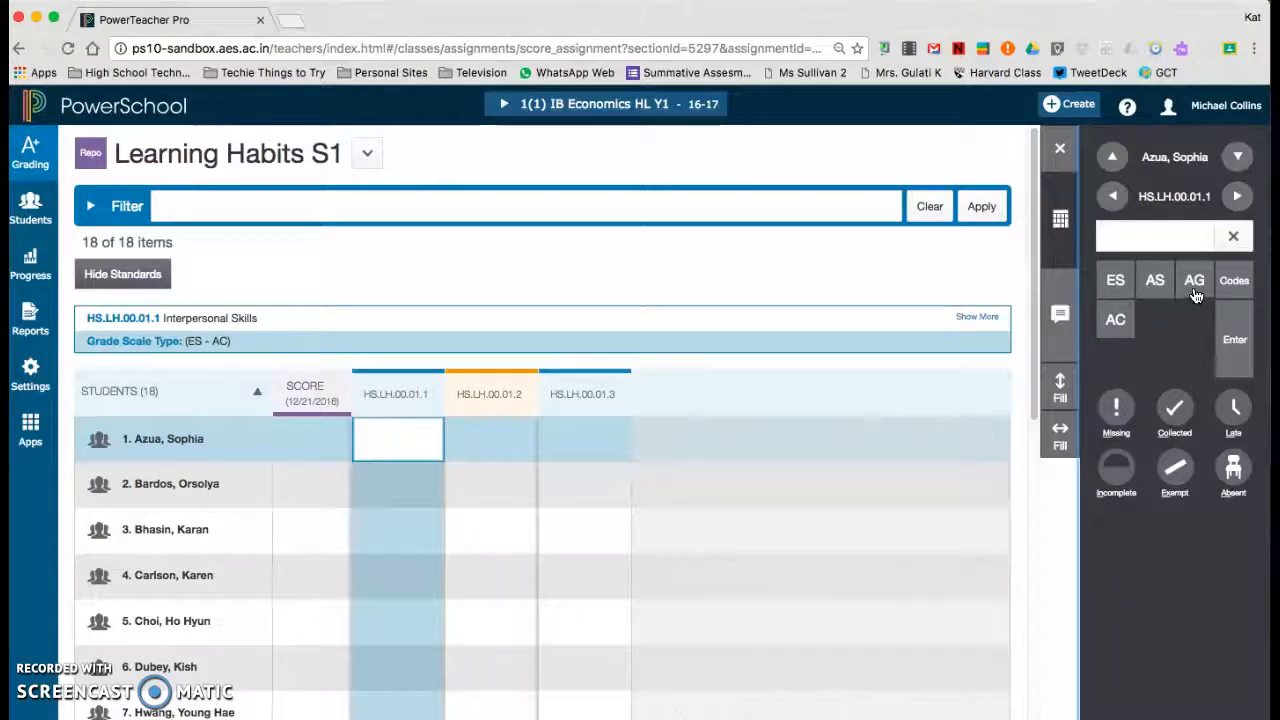
click(1118, 281)
click(501, 441)
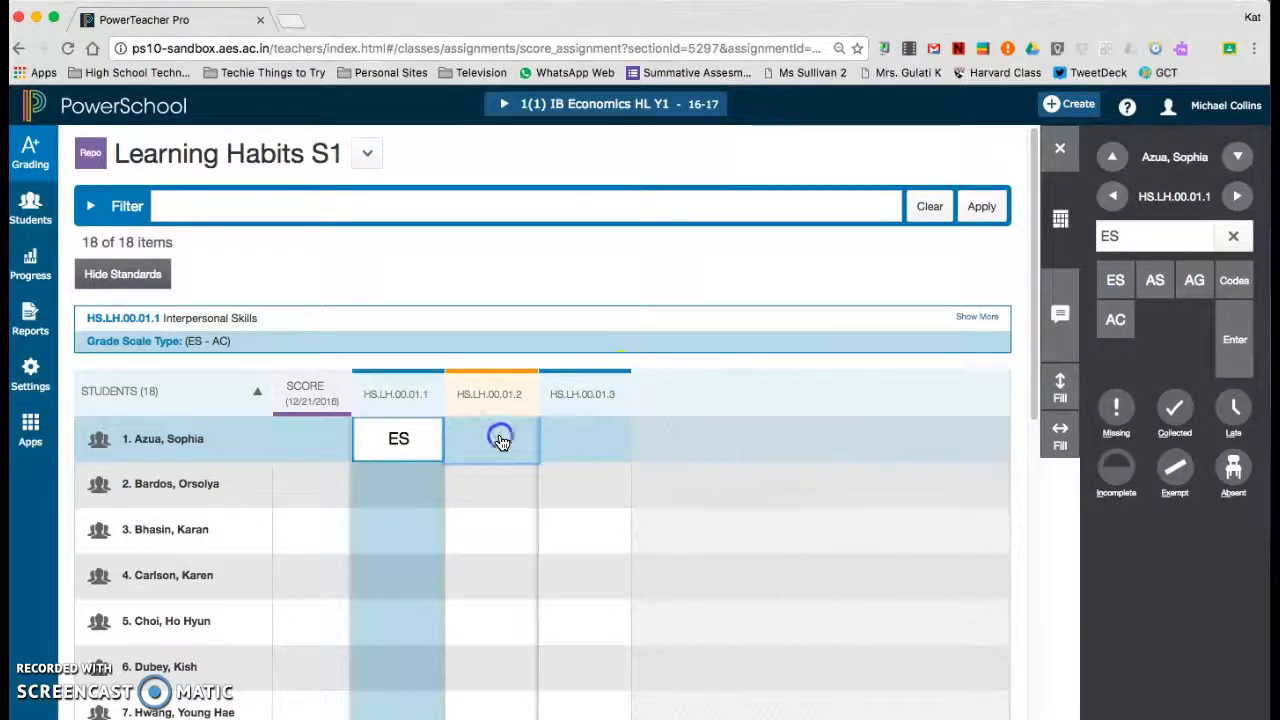
click(1117, 282)
click(612, 441)
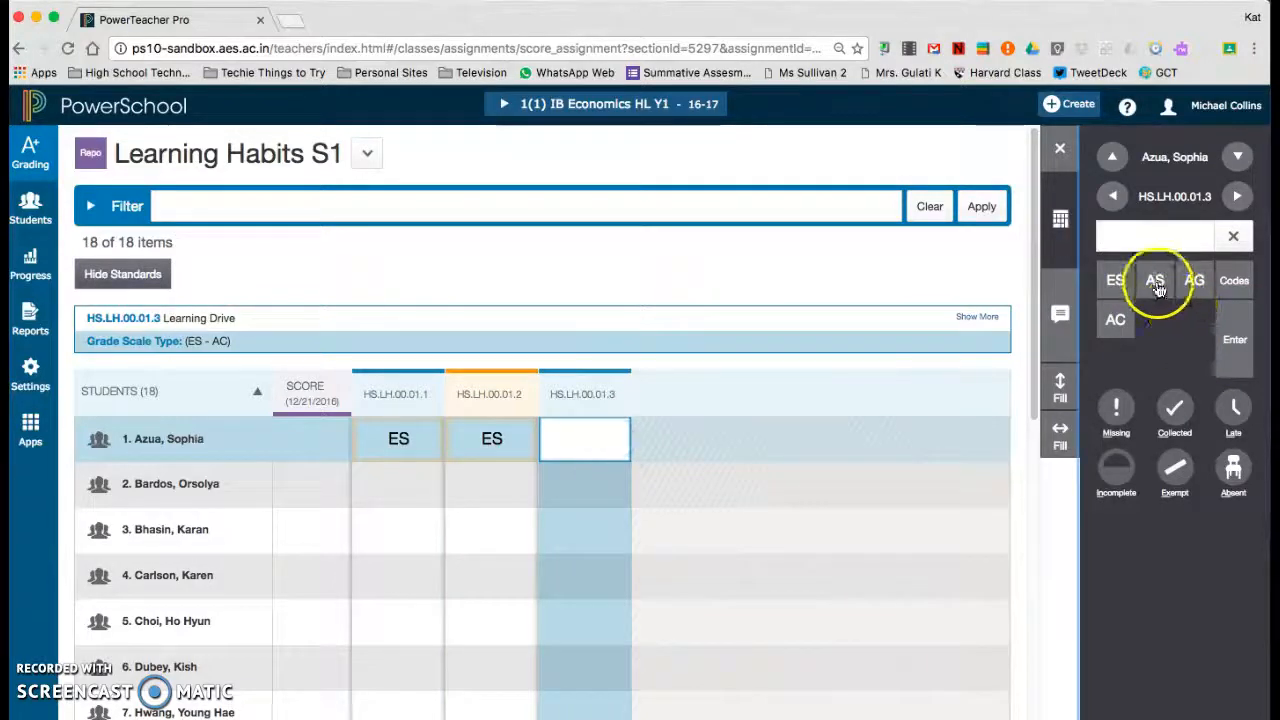
click(1112, 290)
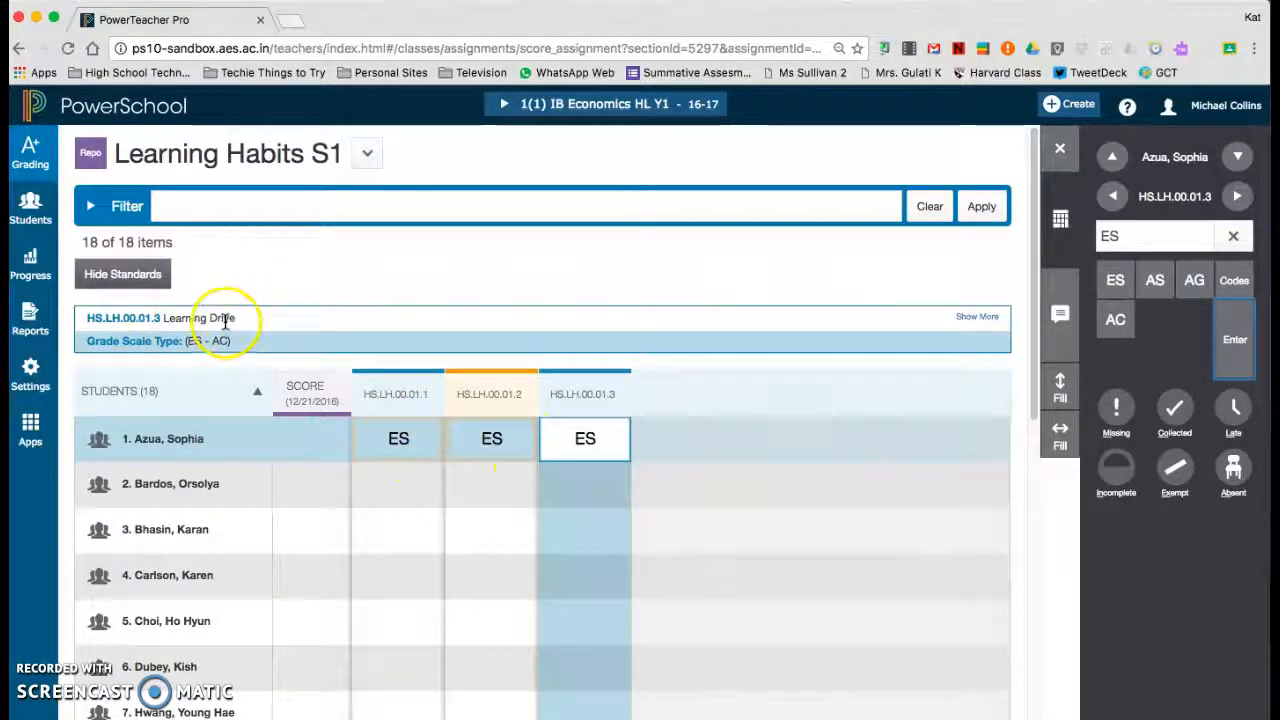
click(493, 442)
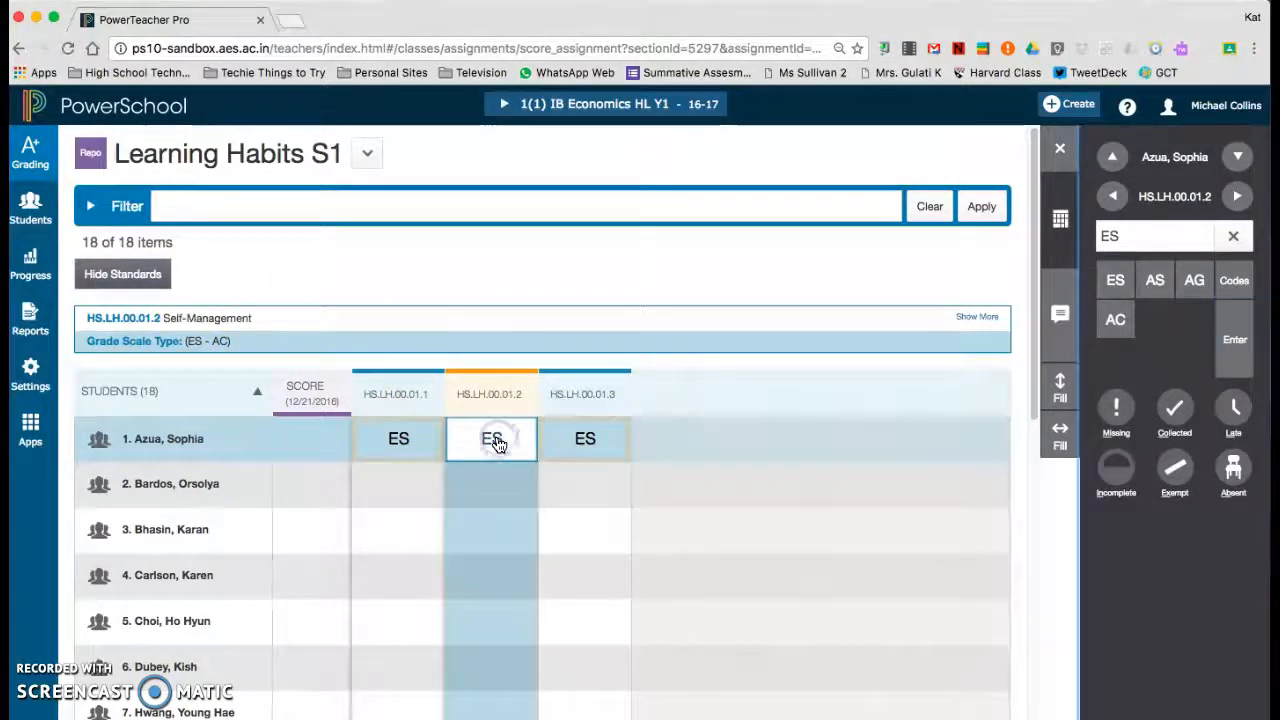
click(405, 440)
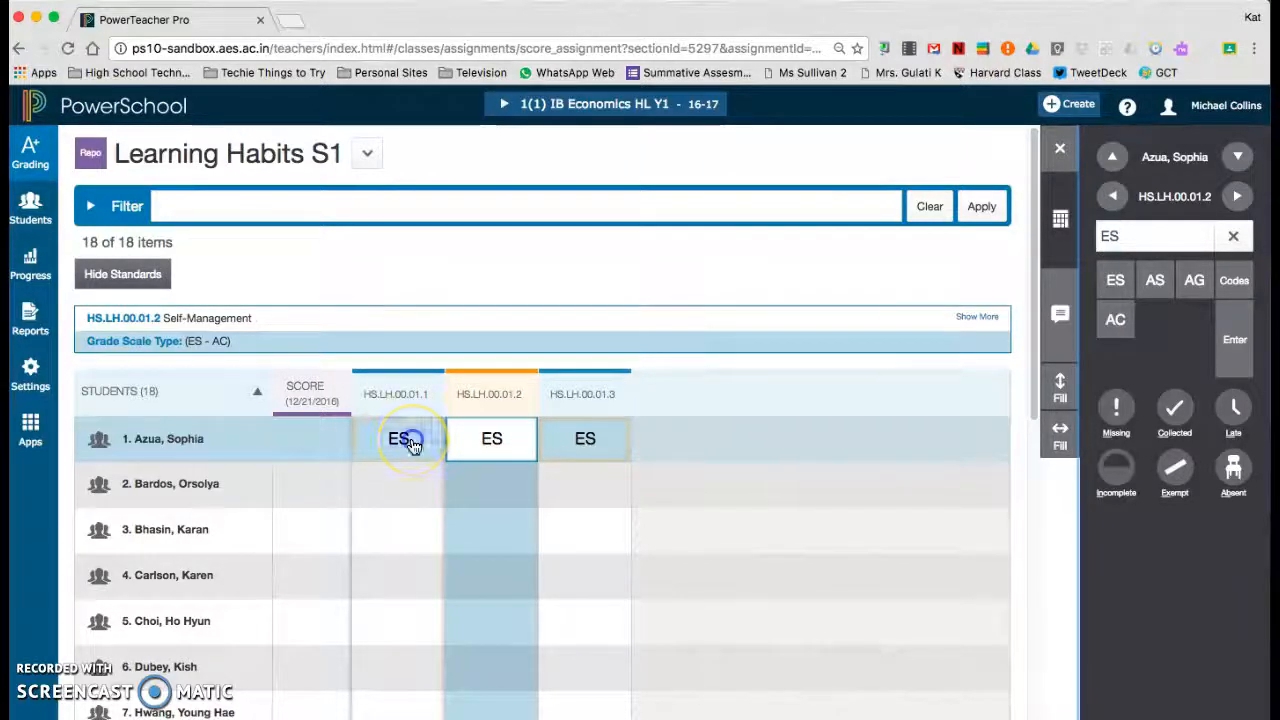
Mark the first student's overall Learning Habits S1 score as Collected in the 1(1) IB Economics HL Y1 class.
click(316, 395)
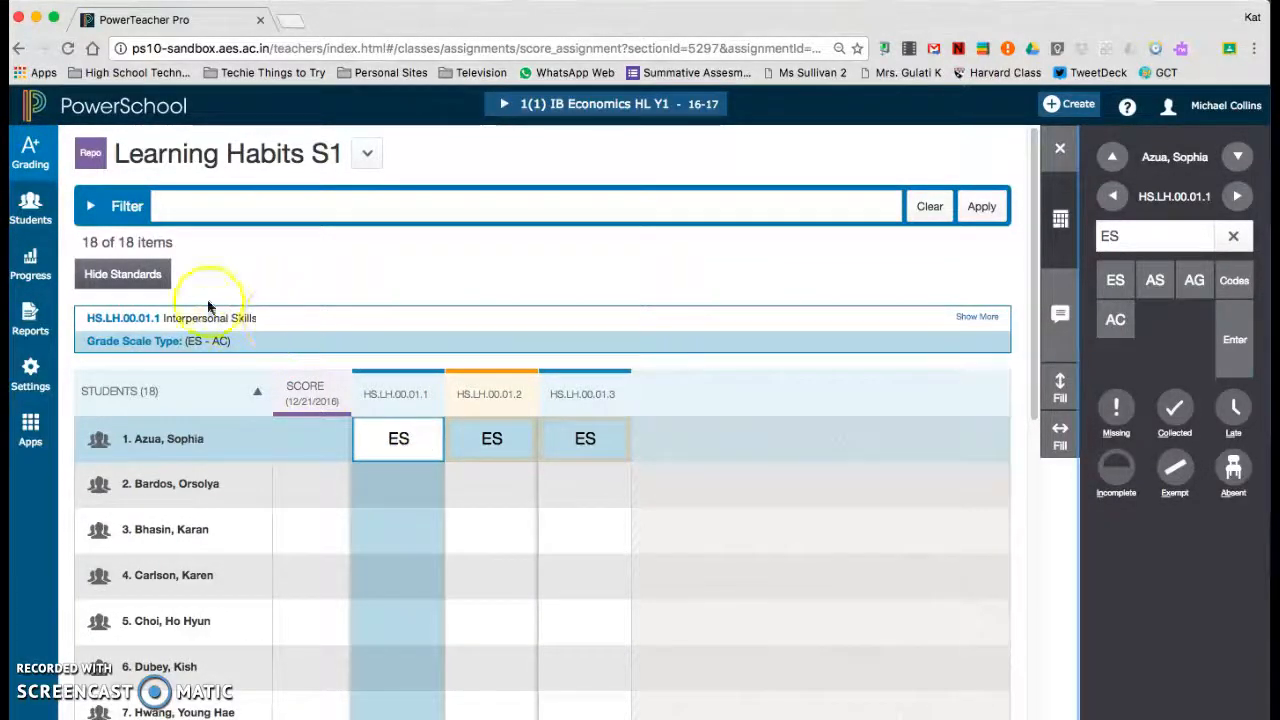
click(326, 446)
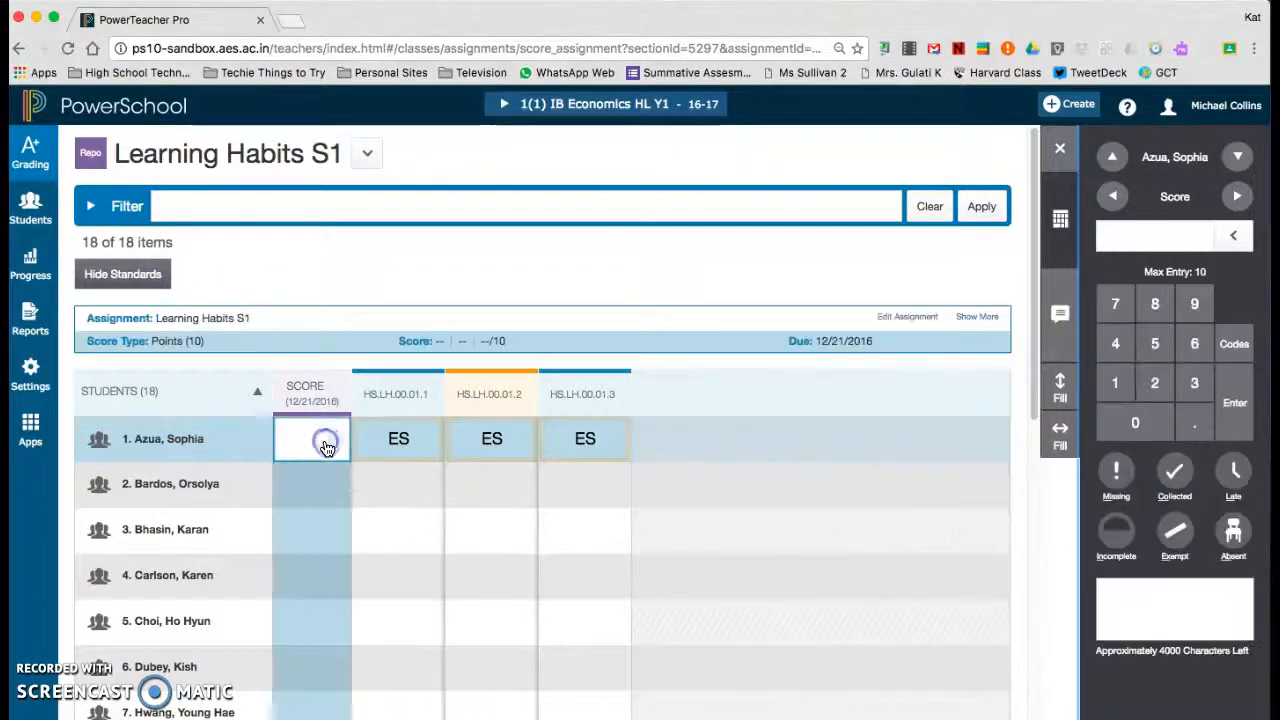
click(1175, 475)
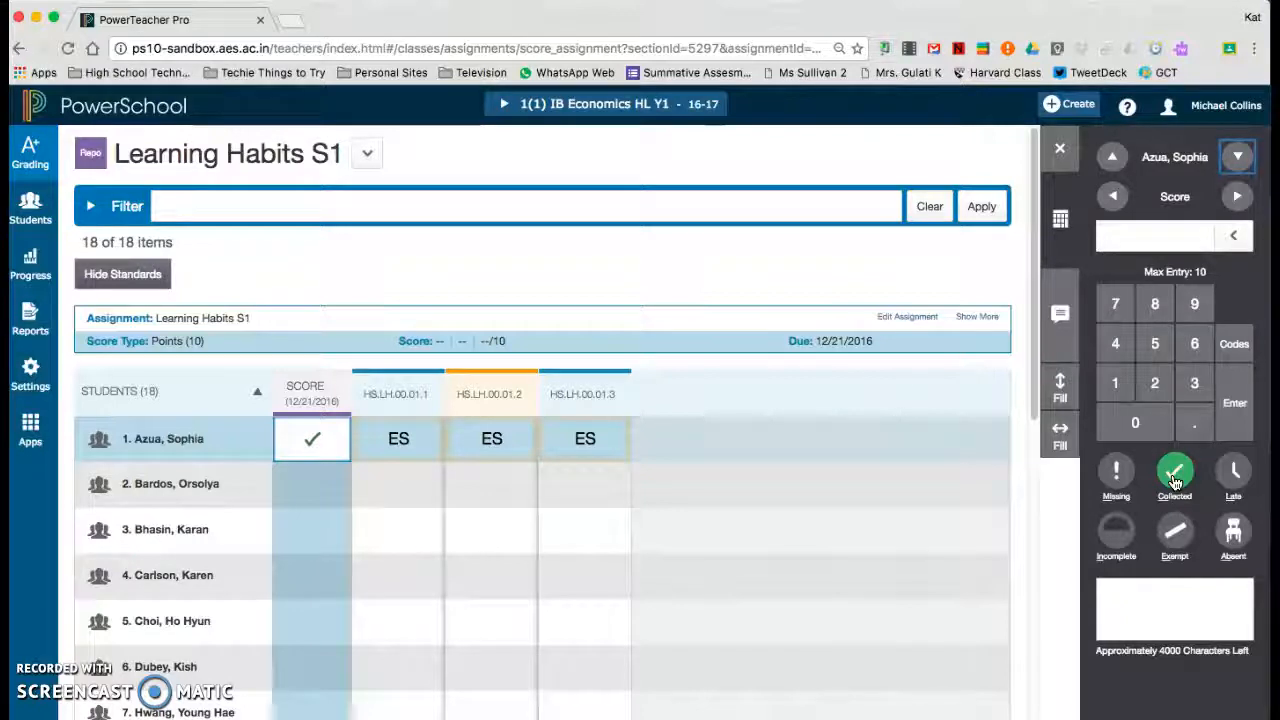
drag(1035, 415, 1034, 386)
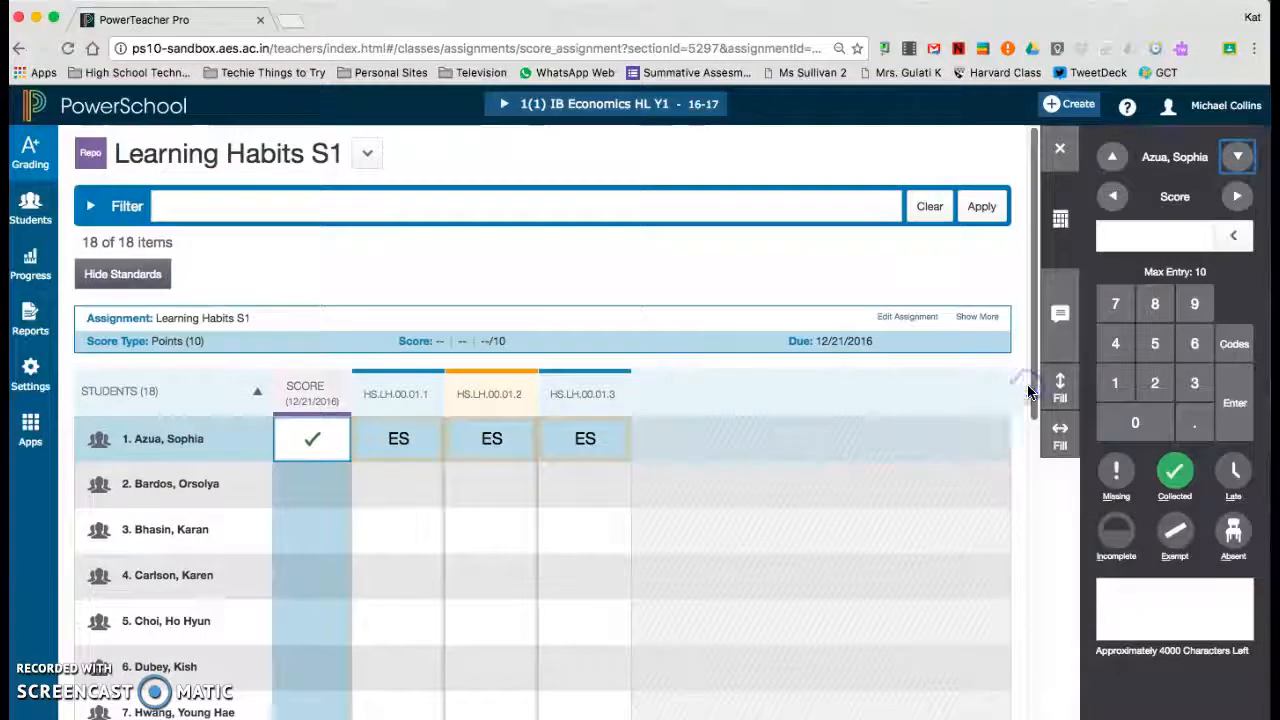
Switch to the 2(1) IB Economics HL Y2 class, saving the unsaved score changes.
click(598, 104)
click(491, 277)
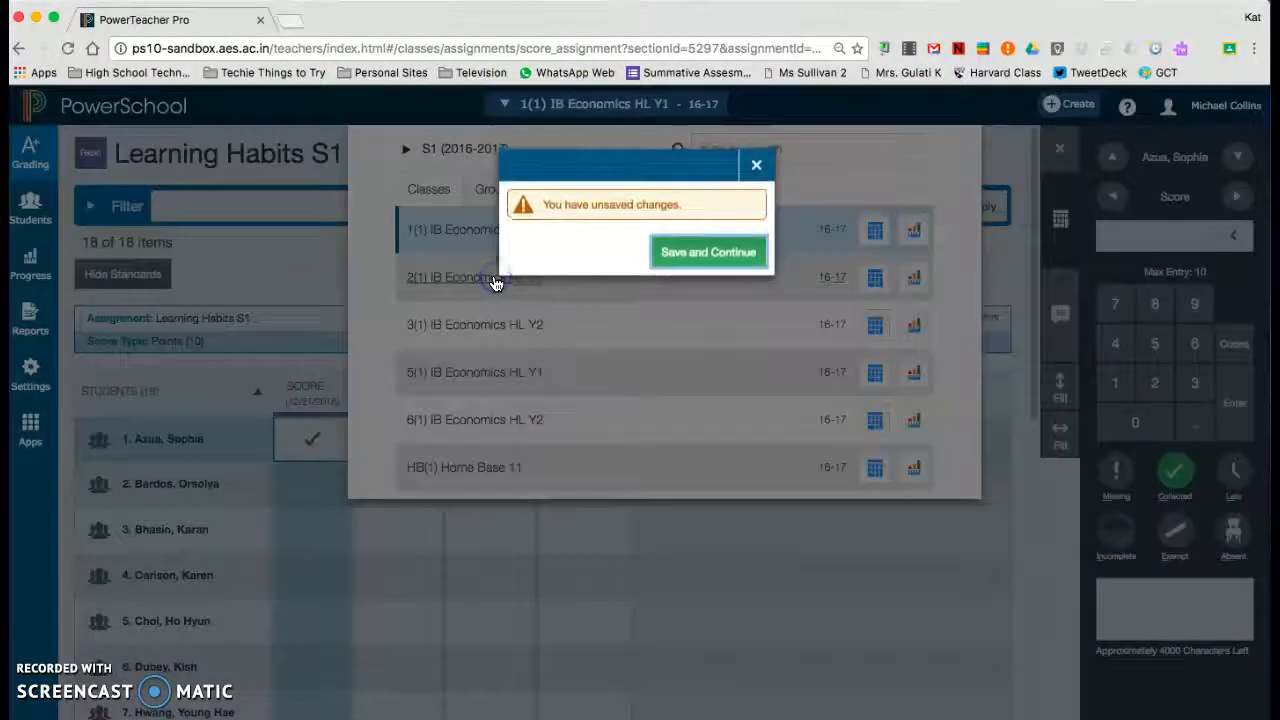
click(700, 258)
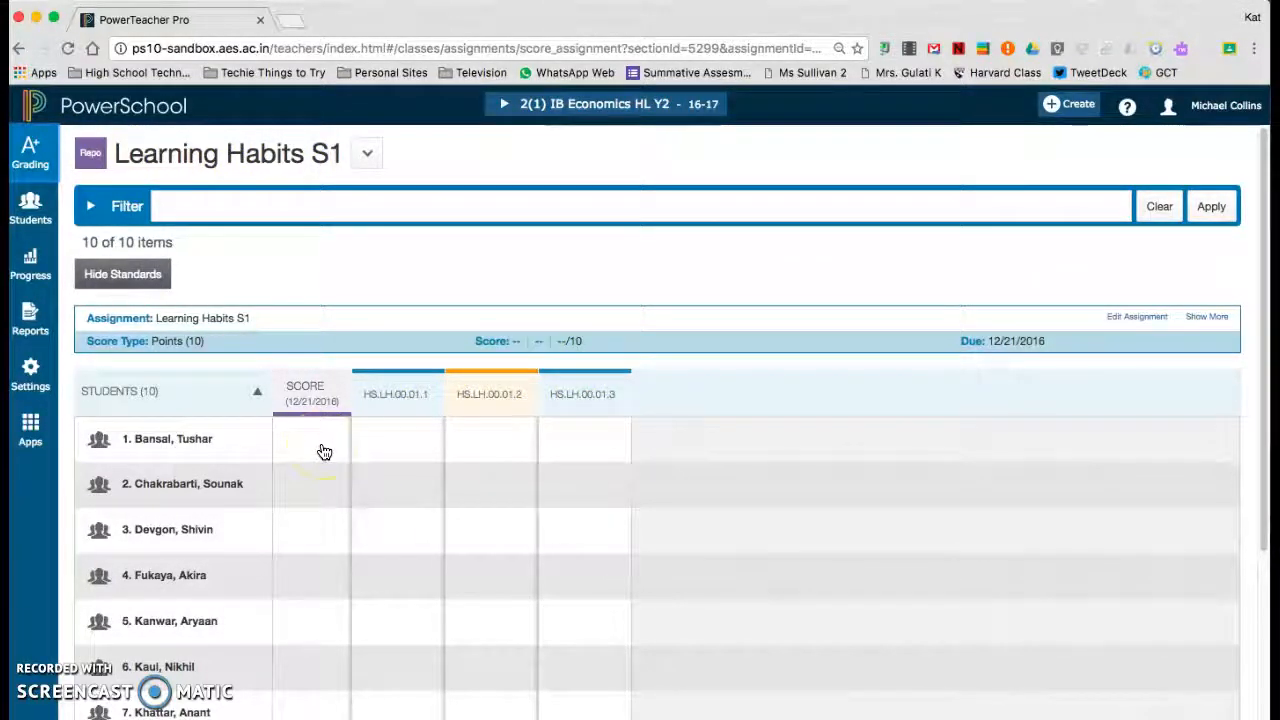
In the 2(1) IB Economics HL Y2 class, mark the first student's overall Learning Habits S1 score as Collected.
click(395, 451)
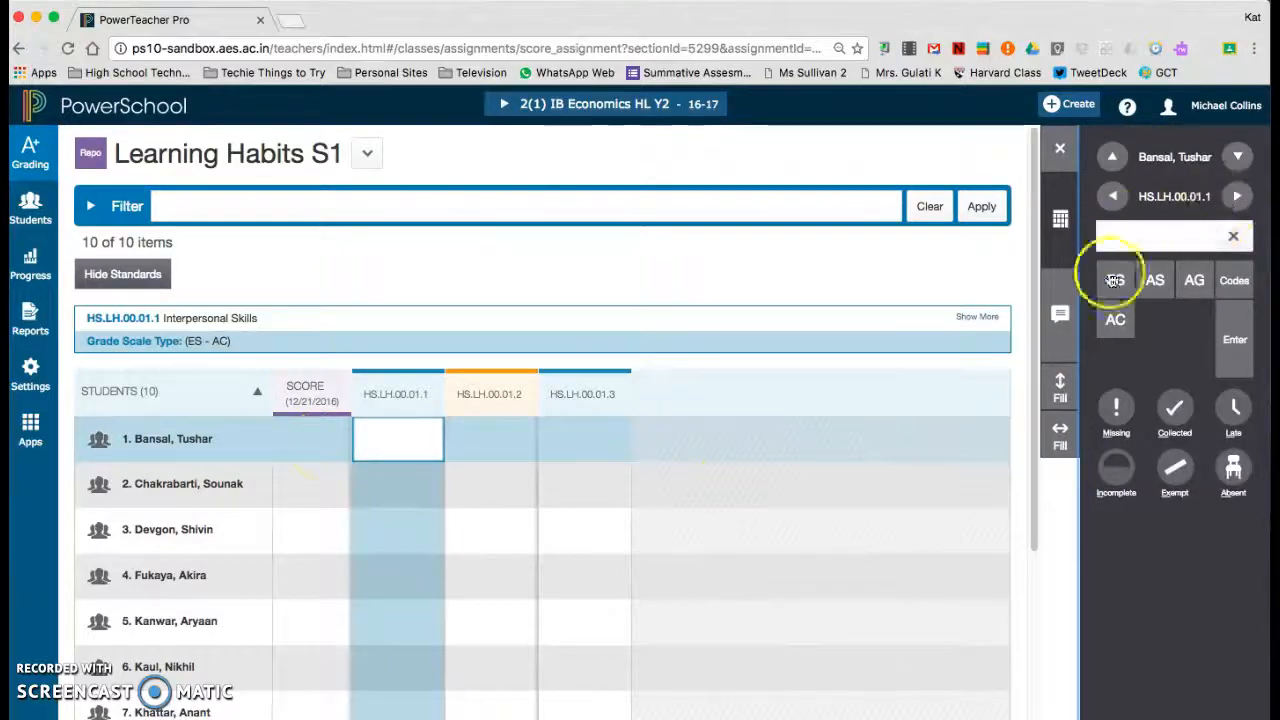
click(325, 445)
click(1186, 484)
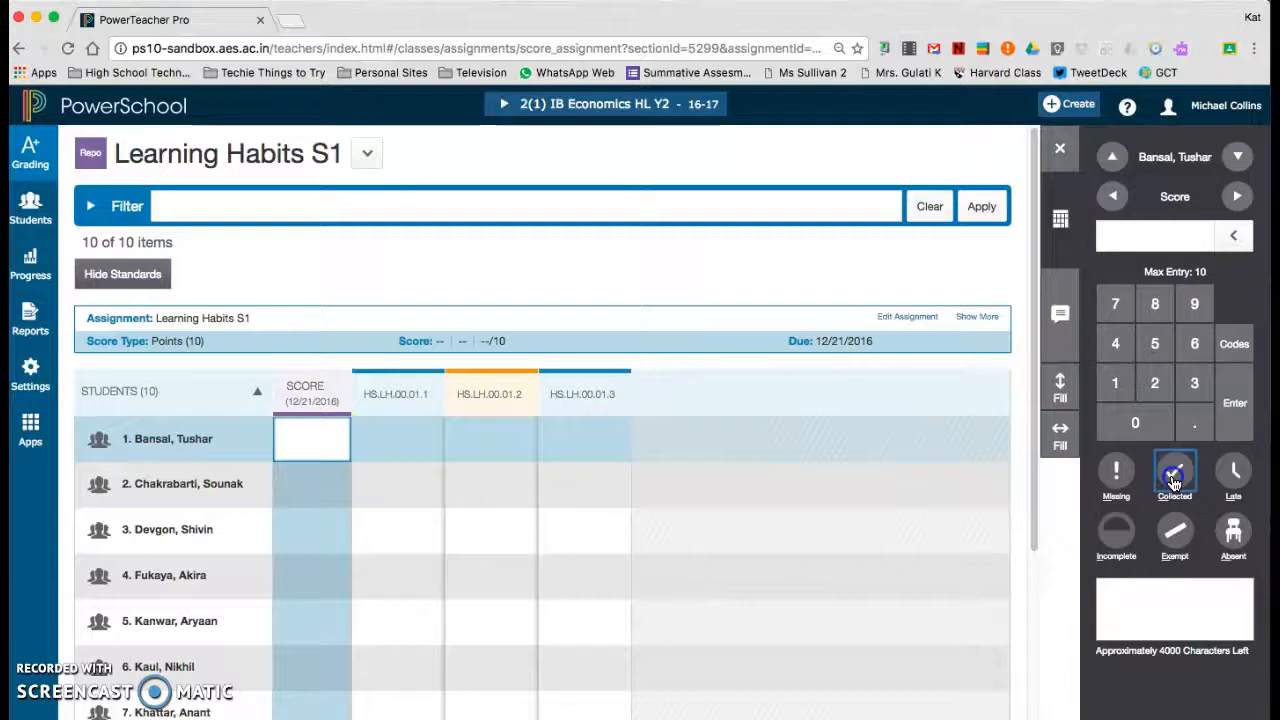